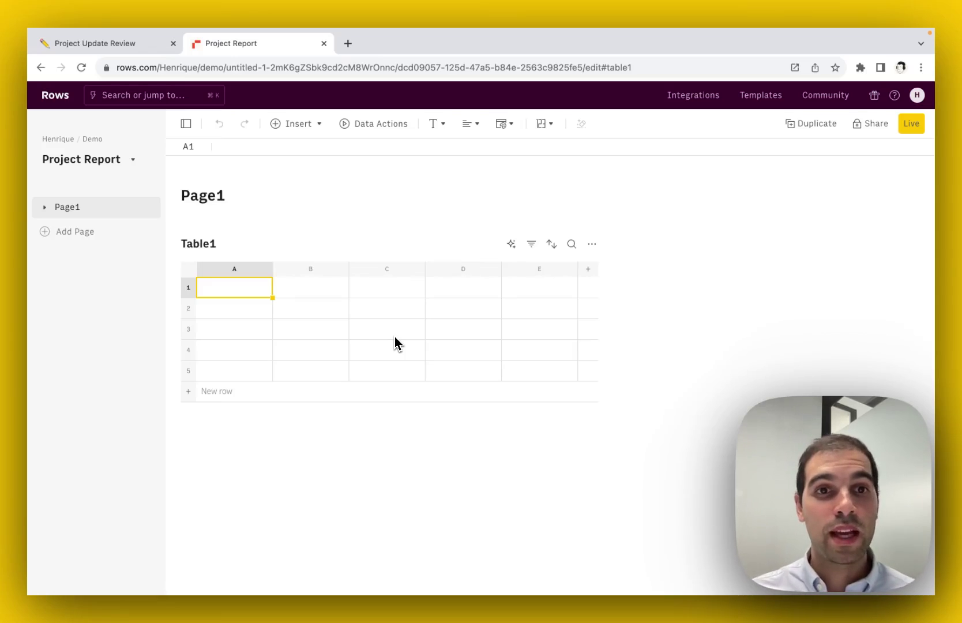
- Review the Notion project update page, then return to the Rows Project Report
left_click(296, 324)
left_click(243, 295)
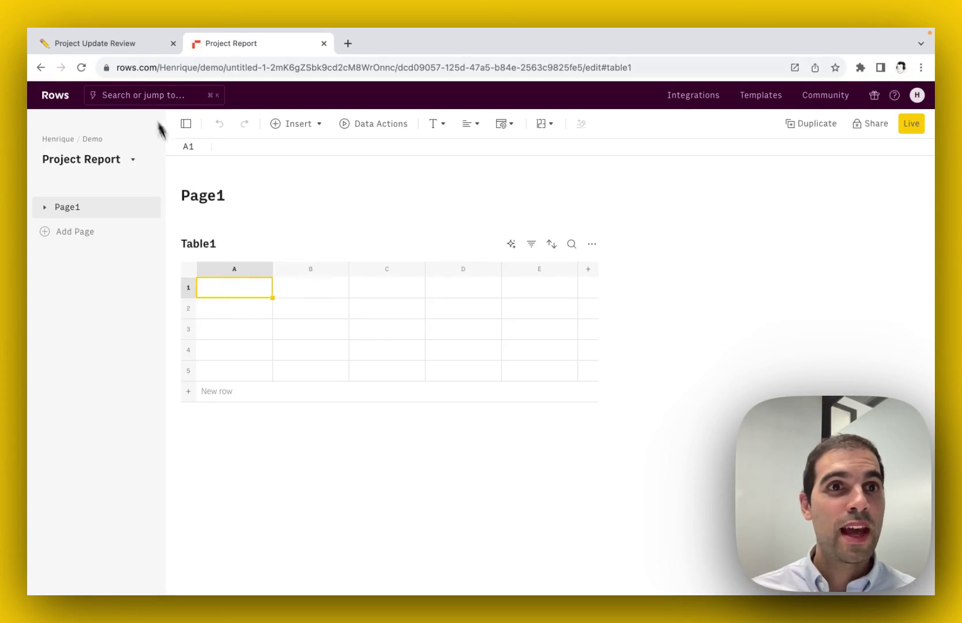
left_click(137, 46)
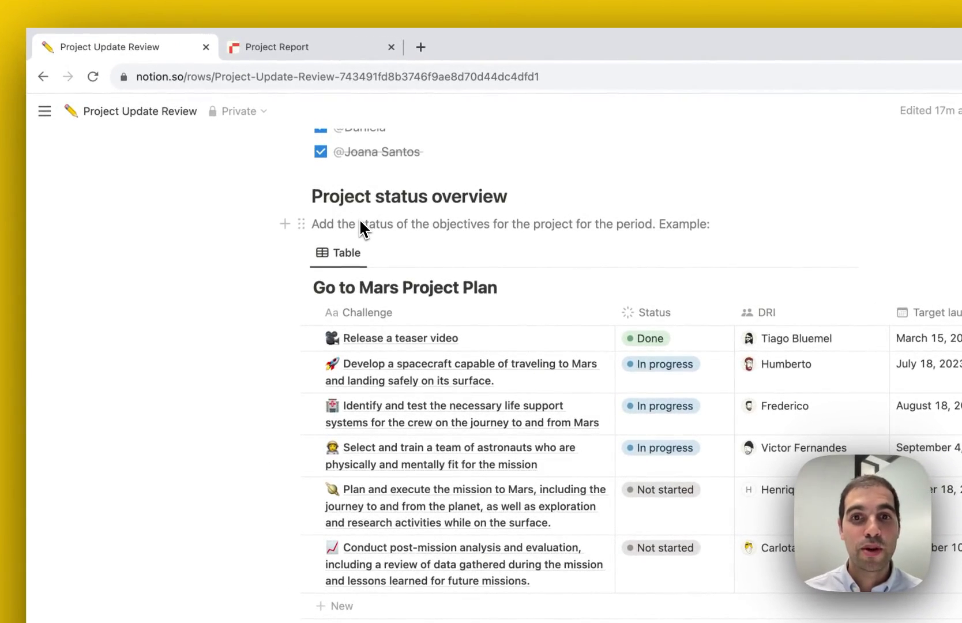
scroll(360, 228, "down", 2)
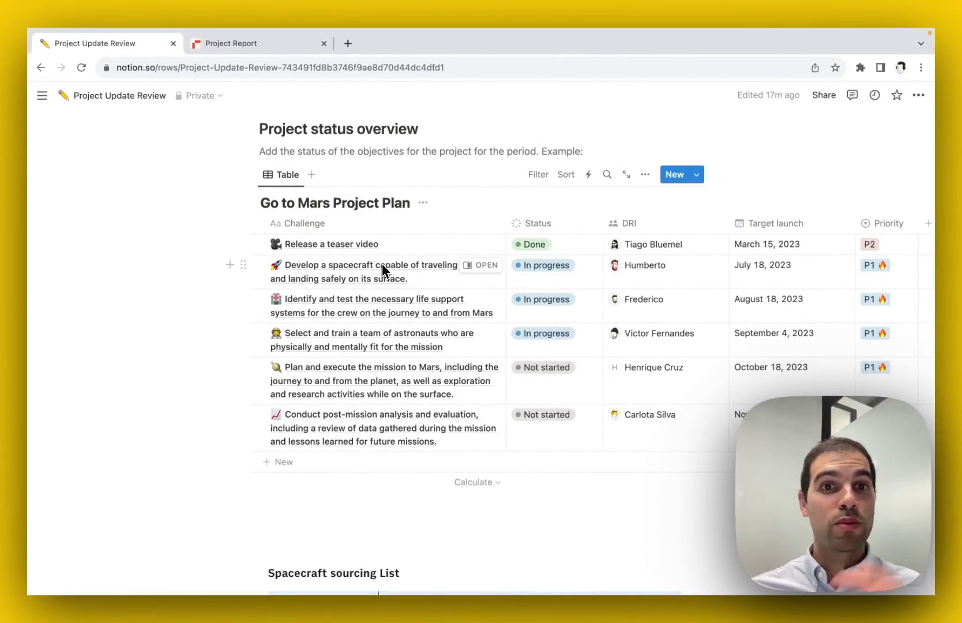
left_click(248, 51)
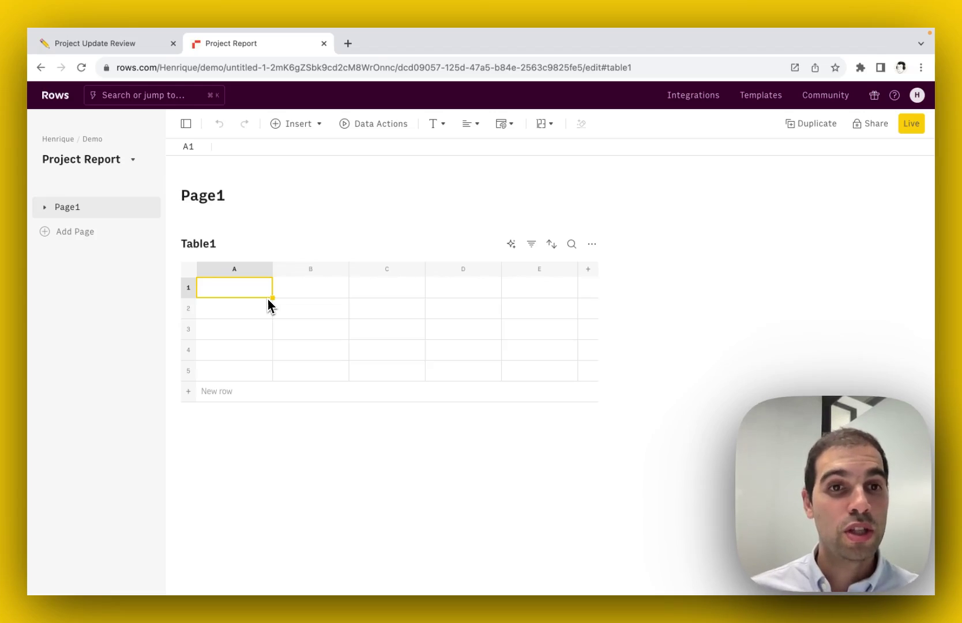
- Start the Notion integration's Import a Notion Database action from Data Actions and connect the account
left_click(363, 133)
type("Notion")
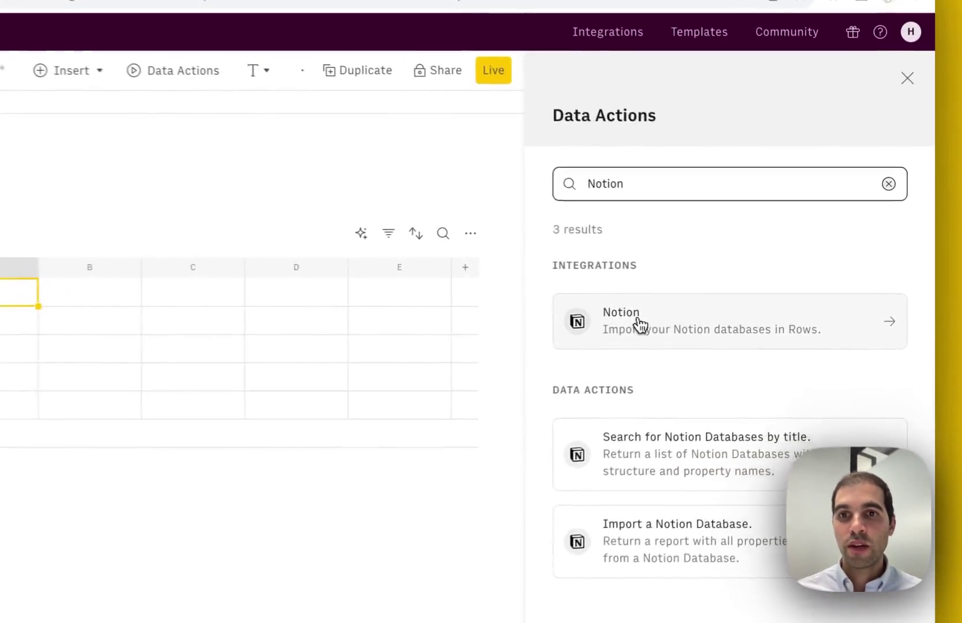
left_click(716, 311)
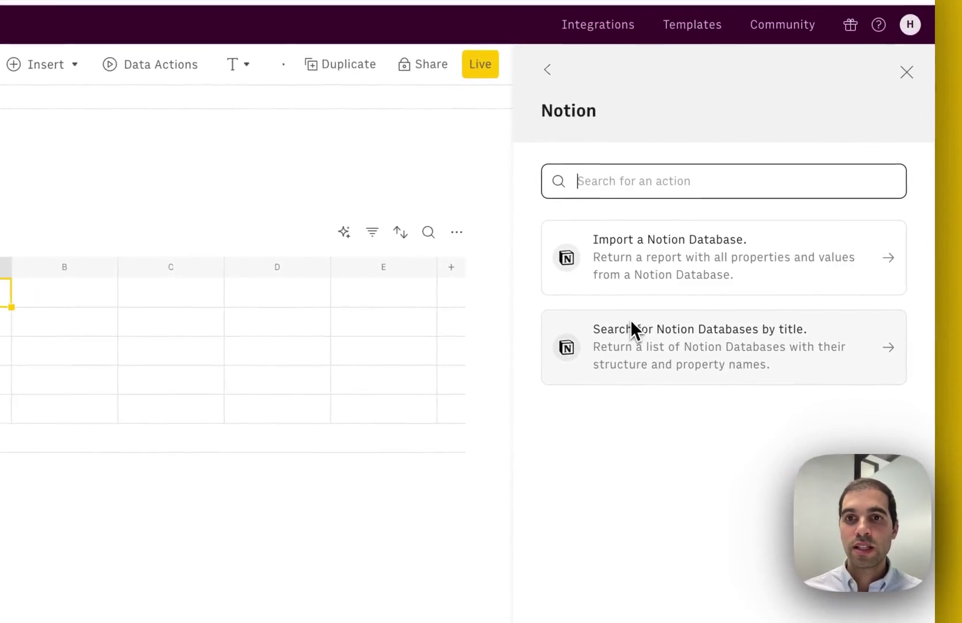
left_click(637, 260)
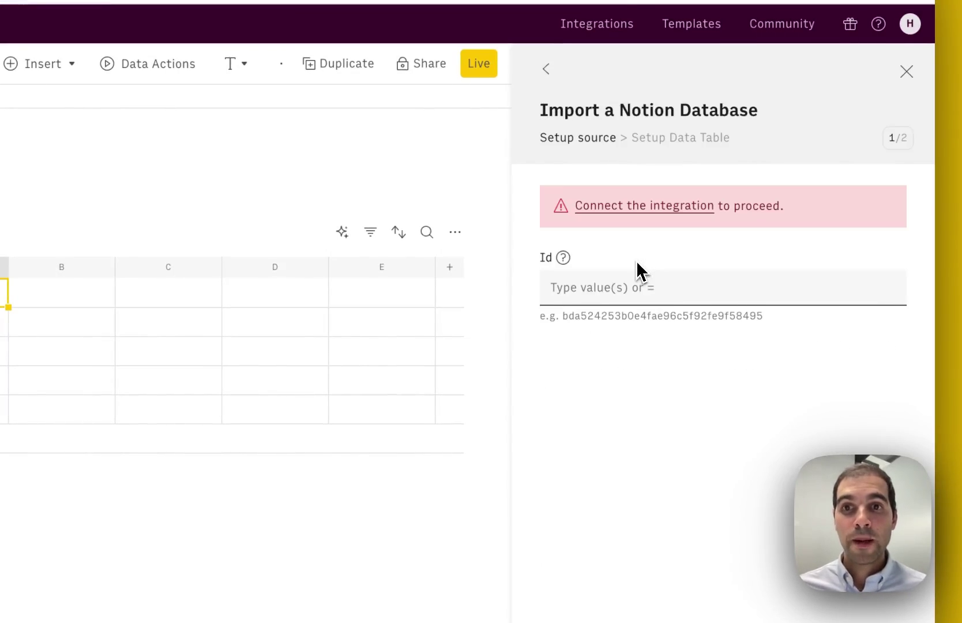
left_click(619, 210)
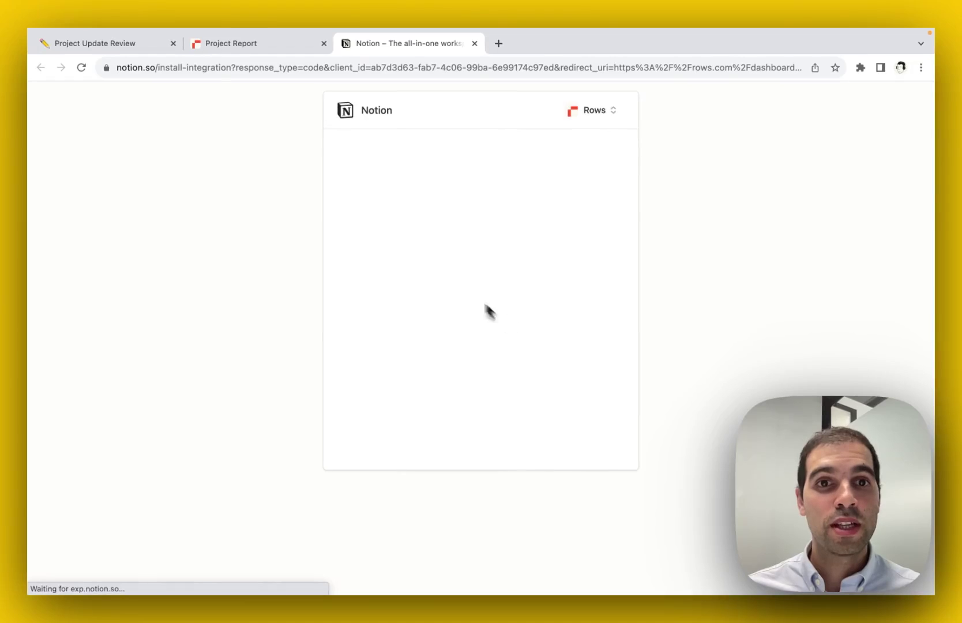
- In Notion, select pages including the whole PRIVATE group and allow Rows access
left_click(542, 391)
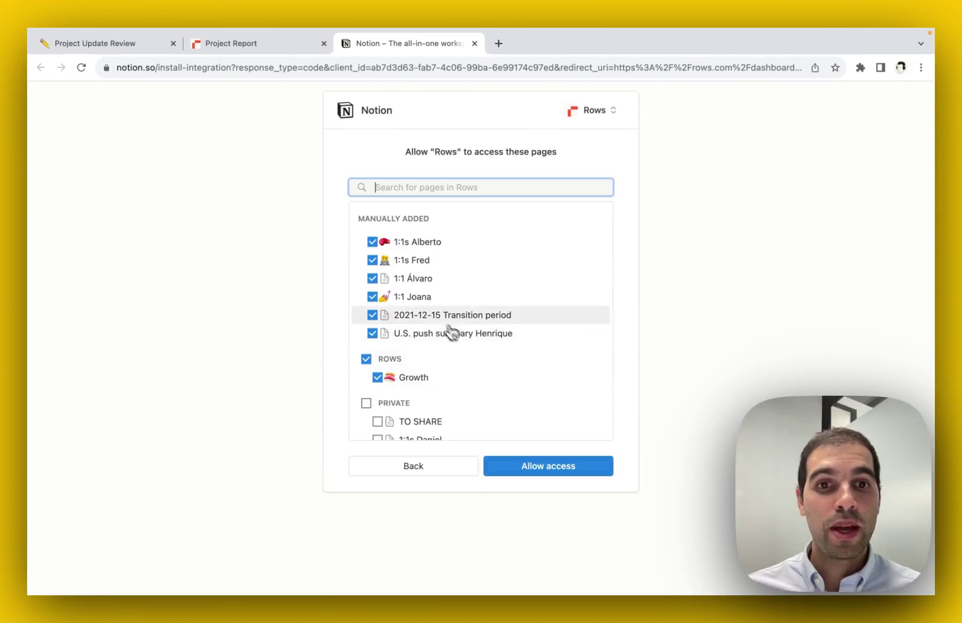
scroll(447, 329, "down", 10)
scroll(434, 320, "up", 2)
scroll(434, 320, "up", 6)
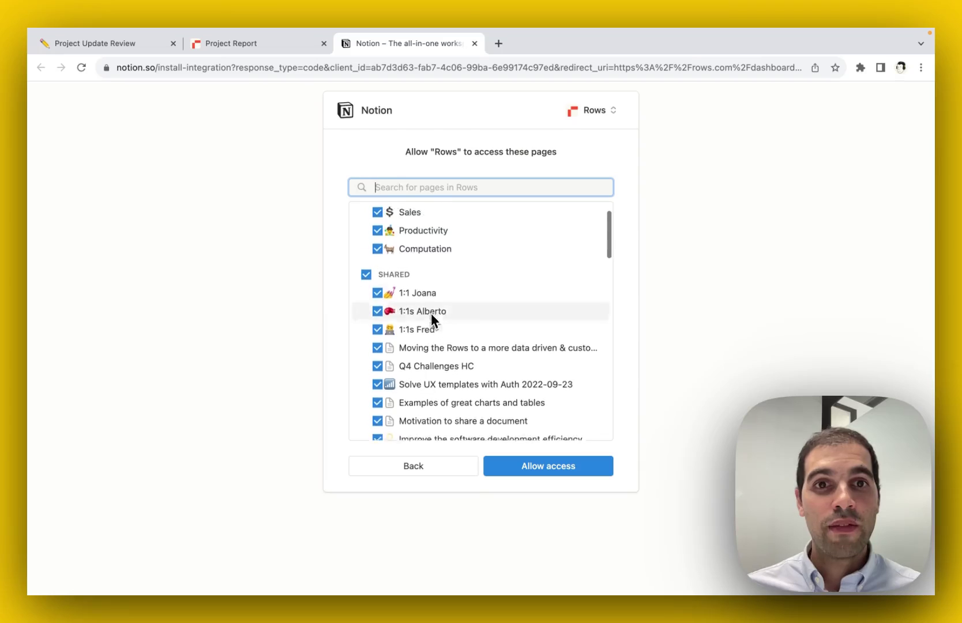
scroll(422, 302, "down", 10)
scroll(420, 296, "down", 3)
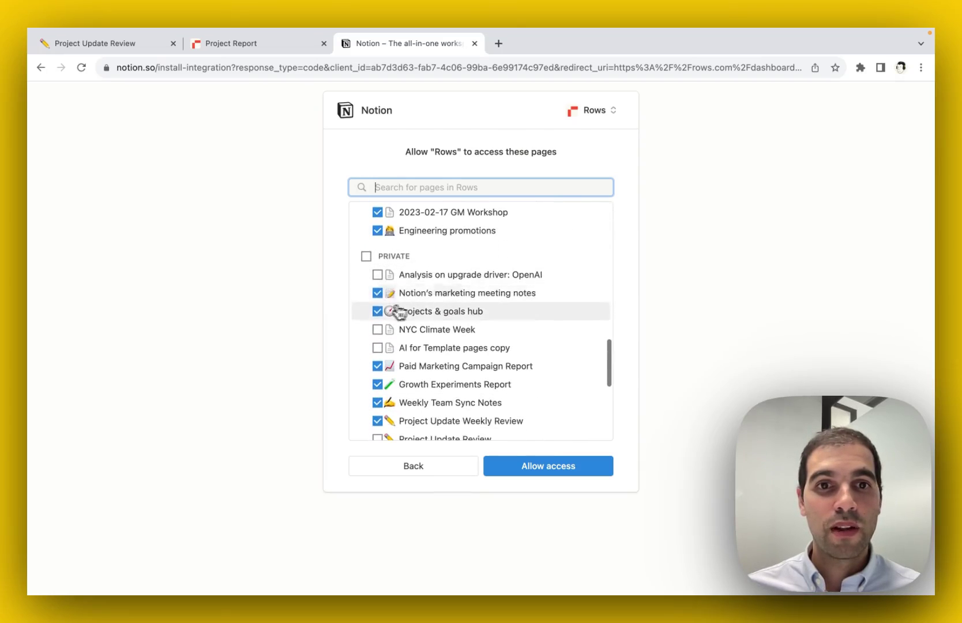
left_click(367, 256)
scroll(440, 294, "down", 8)
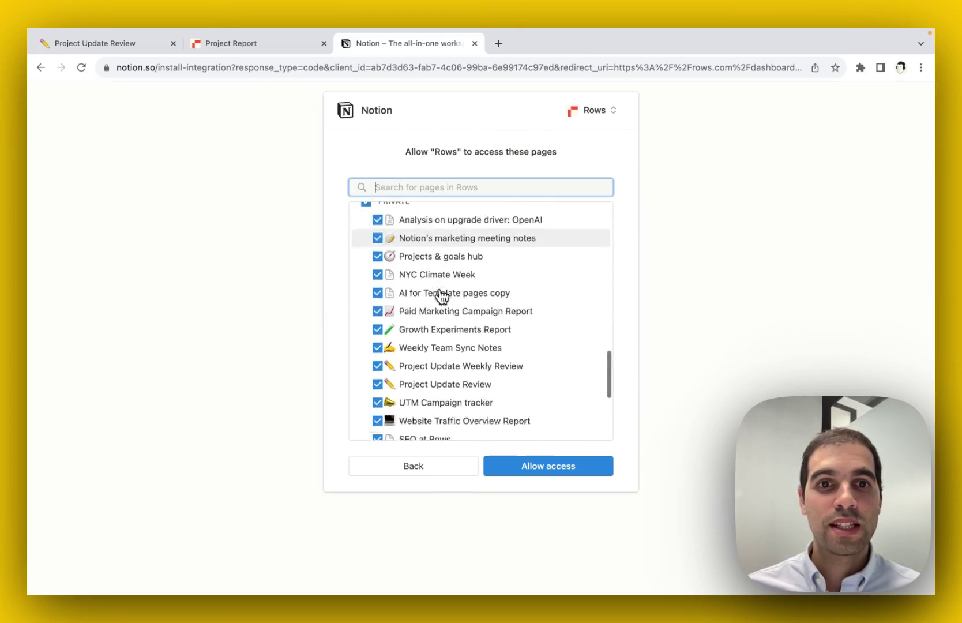
left_click(547, 465)
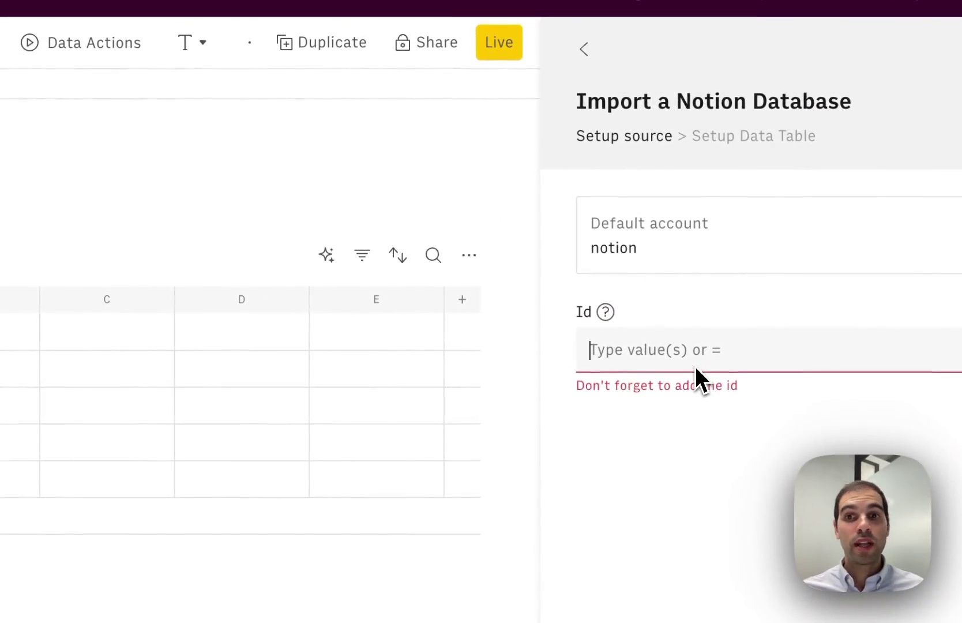
- Paste the copied Notion database view link as the Id and build the table with all data
left_click(695, 366)
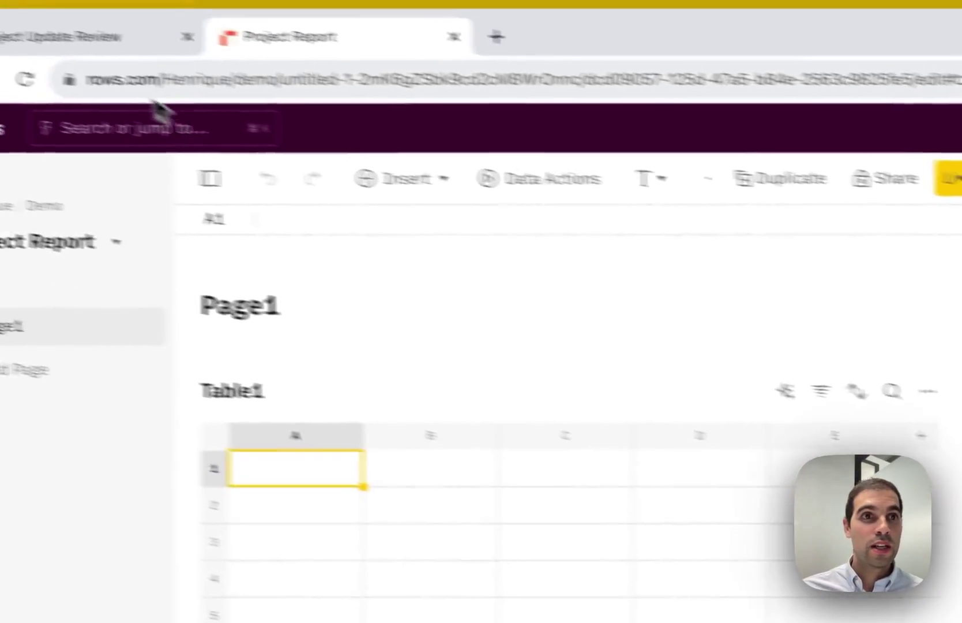
left_click(116, 37)
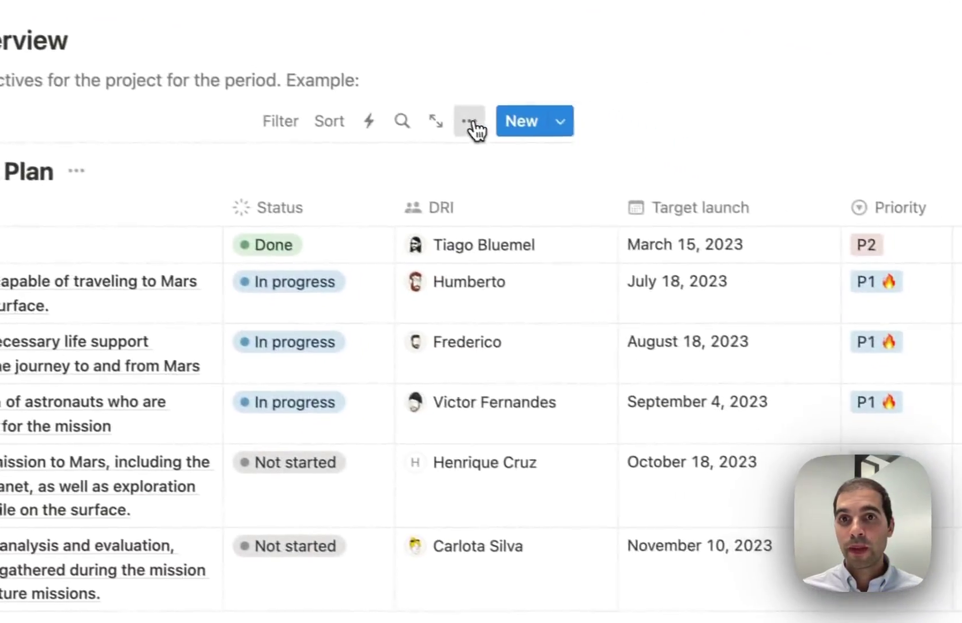
left_click(605, 159)
left_click(344, 594)
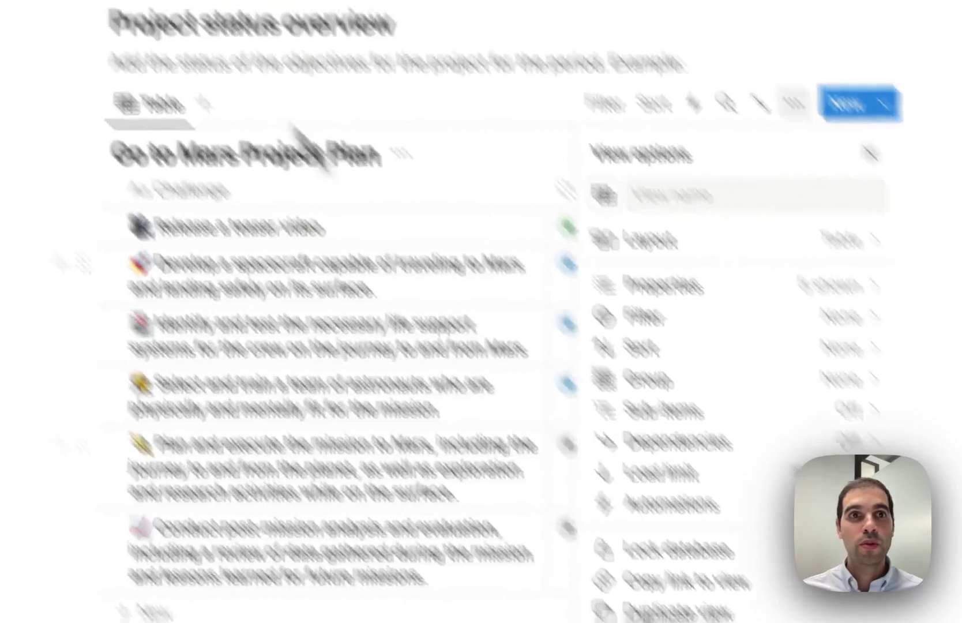
left_click(271, 55)
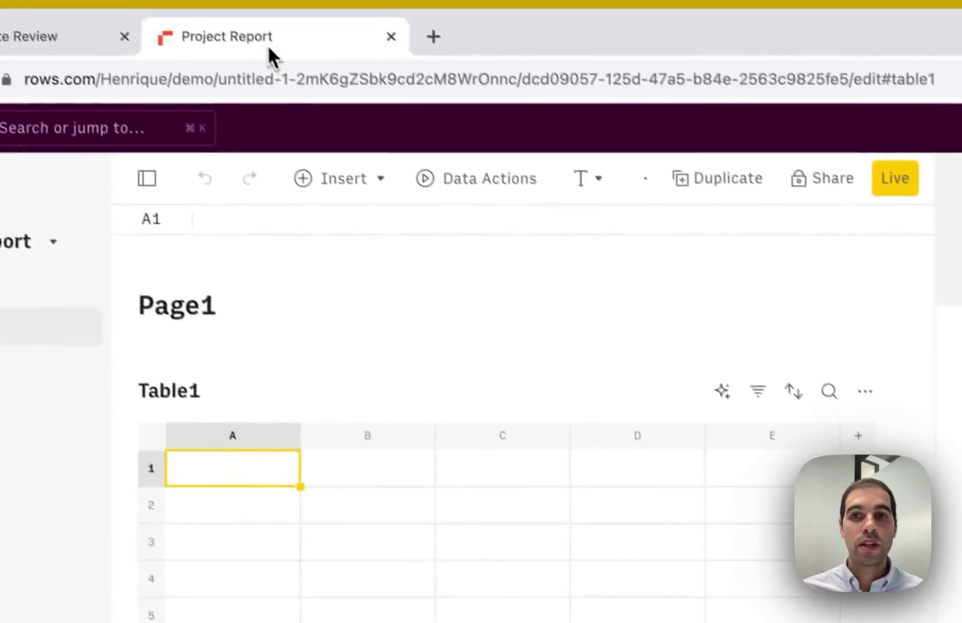
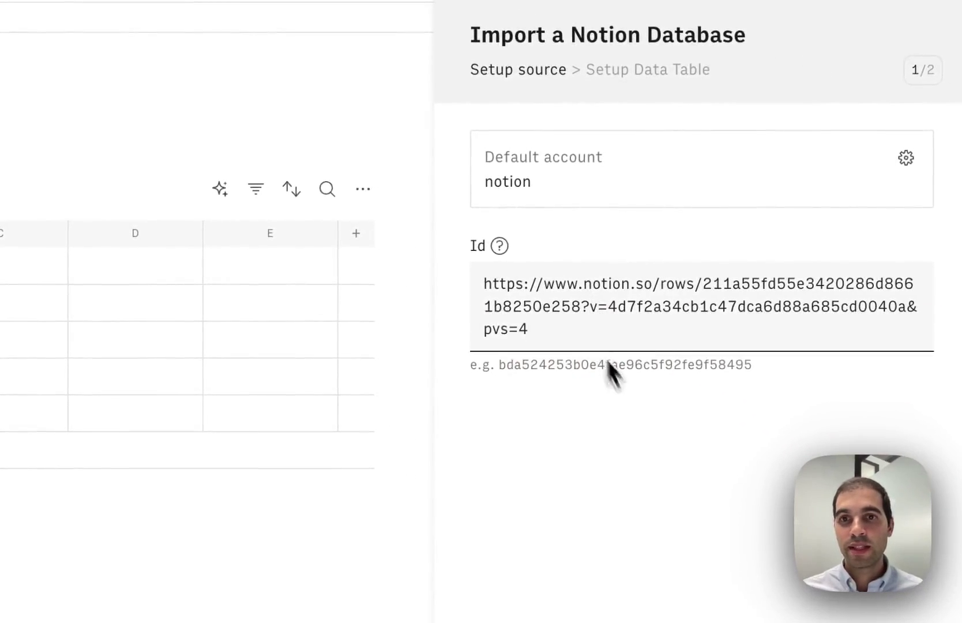
left_click(711, 551)
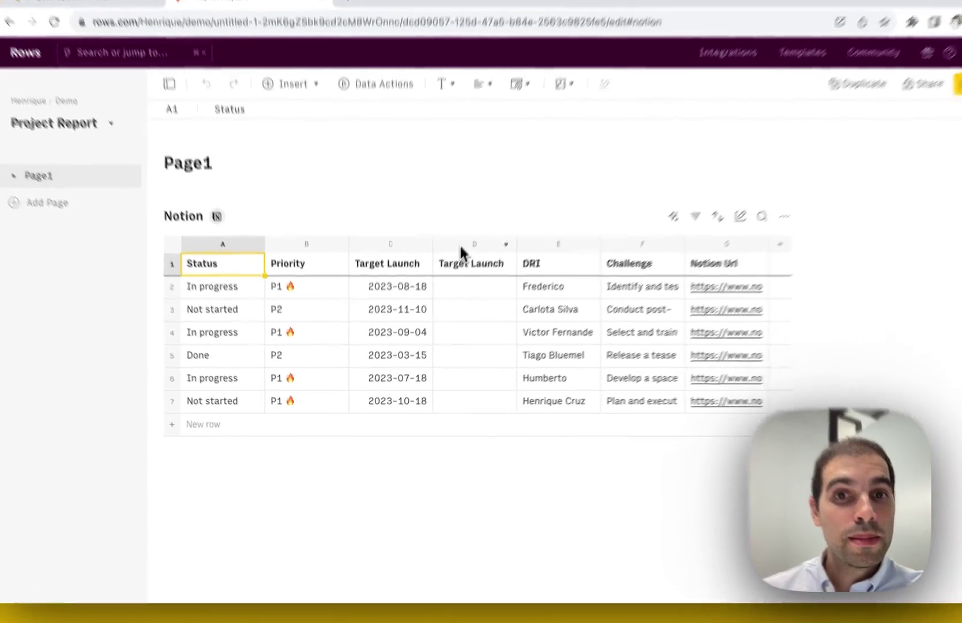
- Delete the Target Launch End and Notion Url columns and move Challenge to column A
left_click(450, 269)
right_click(460, 270)
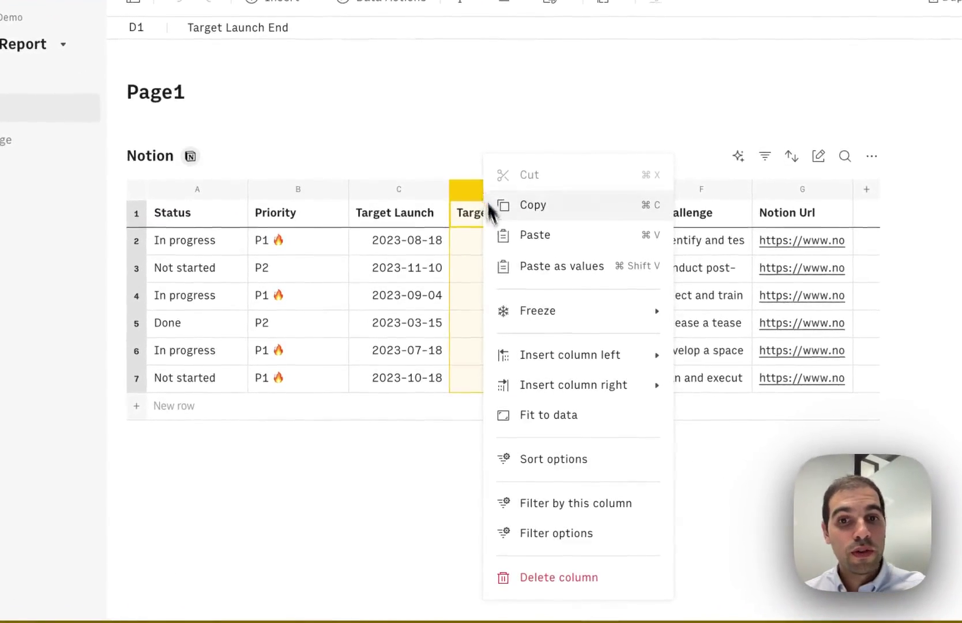
left_click(548, 577)
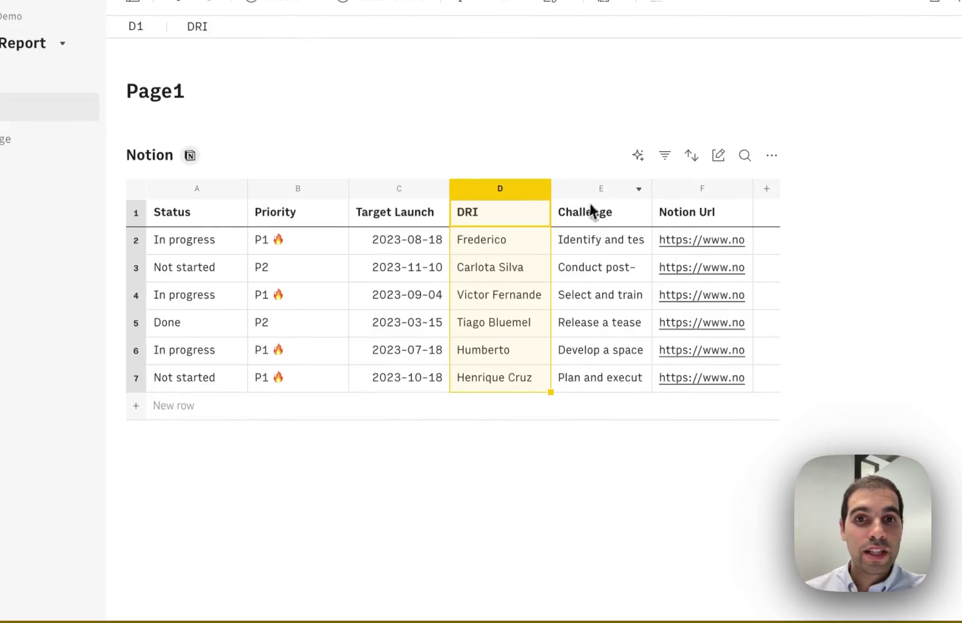
left_click(601, 188)
left_click_drag(601, 188, 196, 196)
right_click(687, 189)
left_click(749, 585)
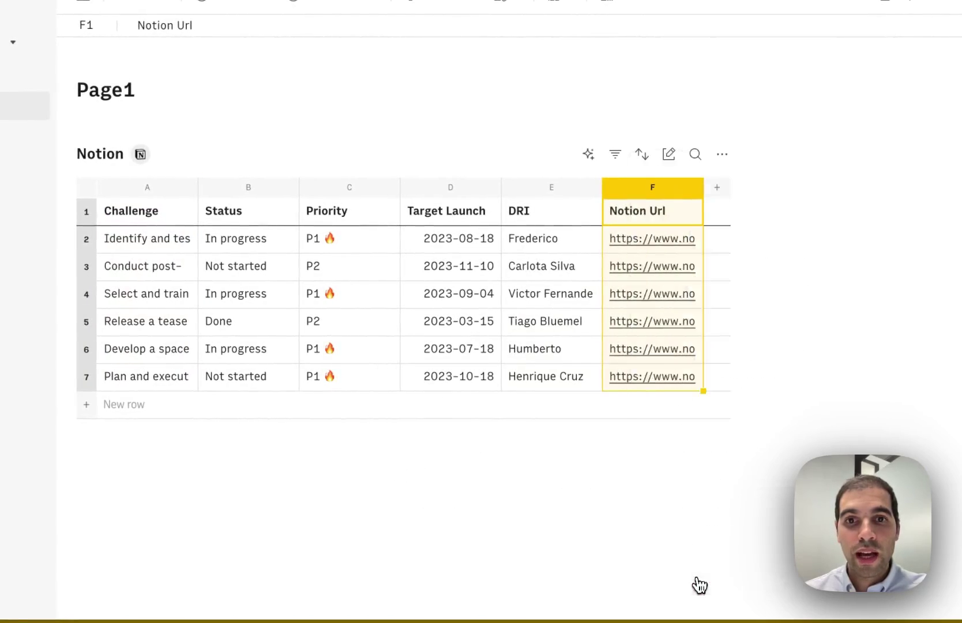
- Wrap text in the Challenge column, widen it, and check cells A2 and A3
left_click(147, 187)
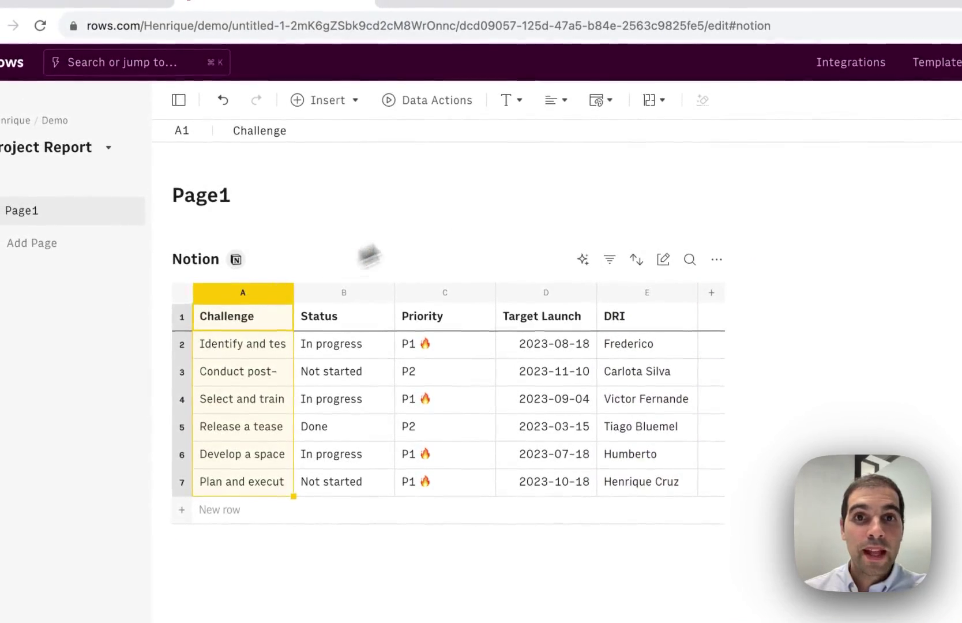
left_click(555, 101)
left_click(595, 249)
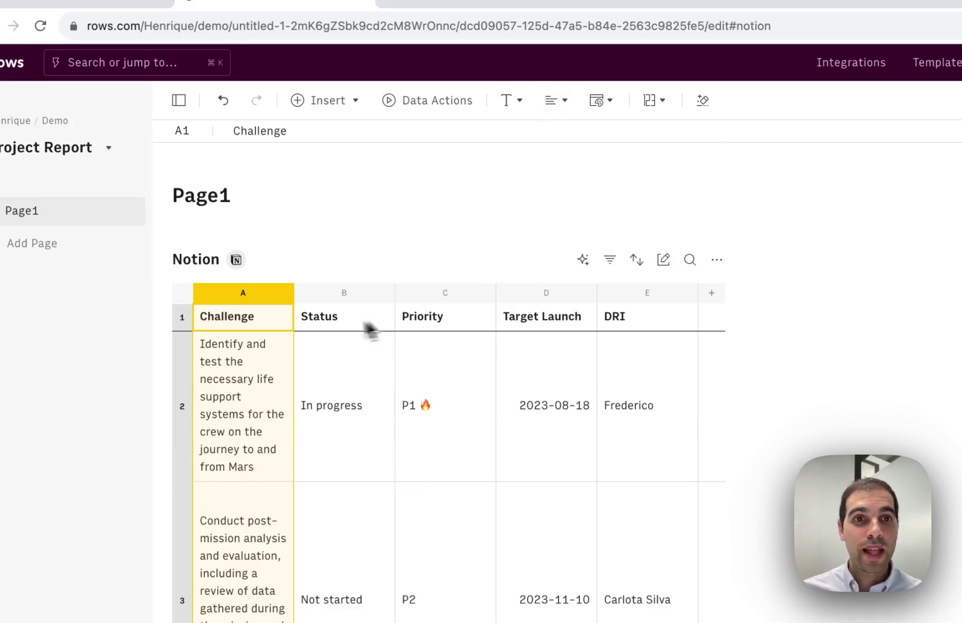
left_click_drag(293, 294, 577, 292)
scroll(459, 376, "down", 2)
left_click(197, 419)
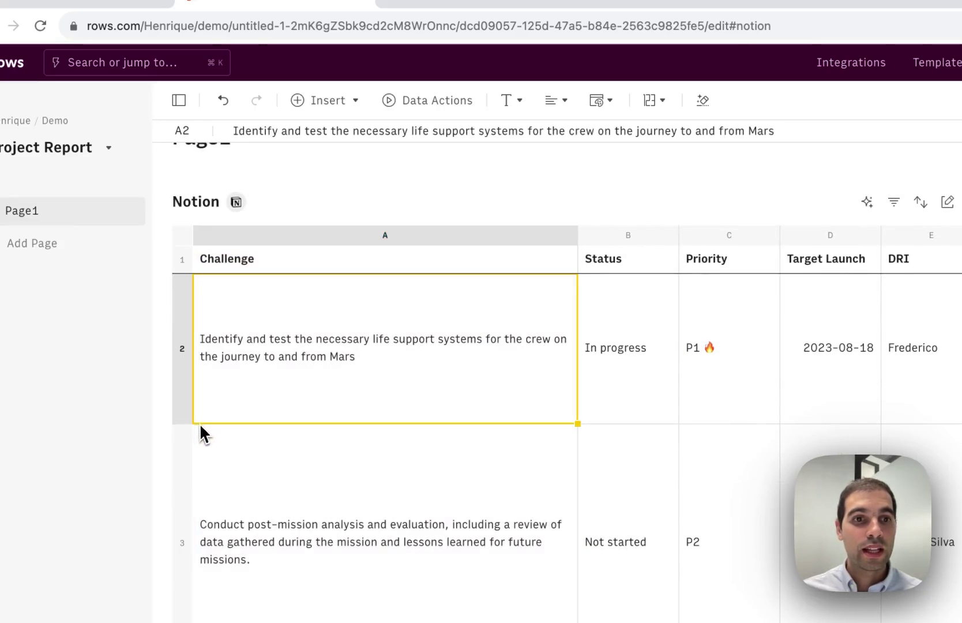
left_click(438, 437)
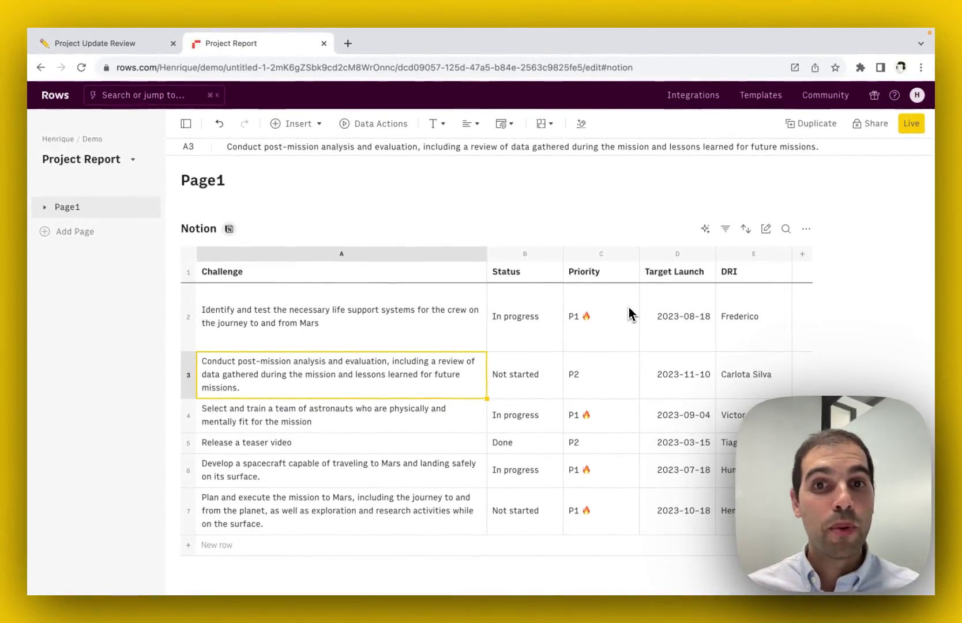
- Enable scheduled refresh every 60 minutes for the Notion table's source and save it
mouse_move(228, 233)
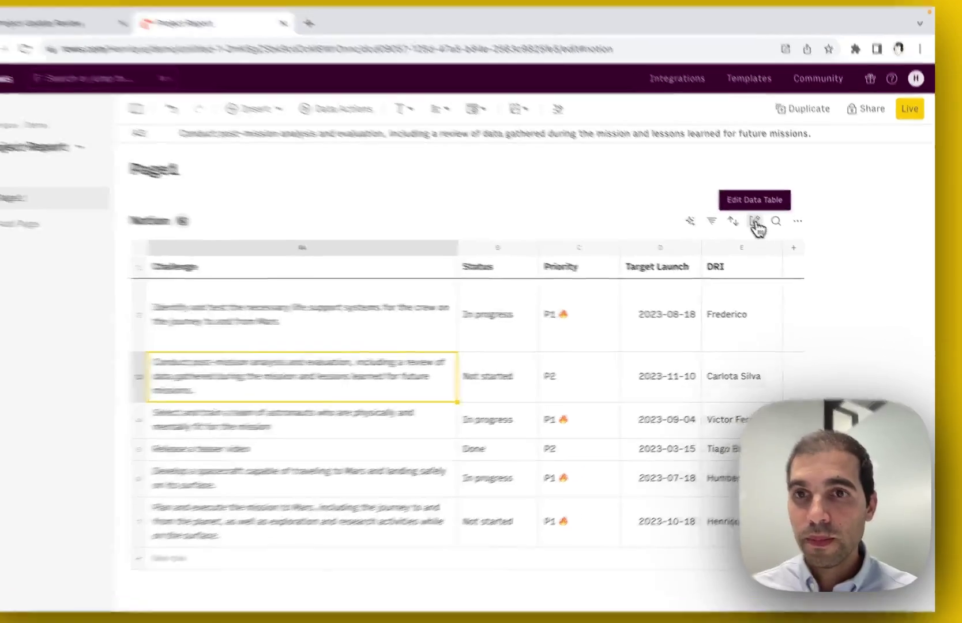
left_click(766, 229)
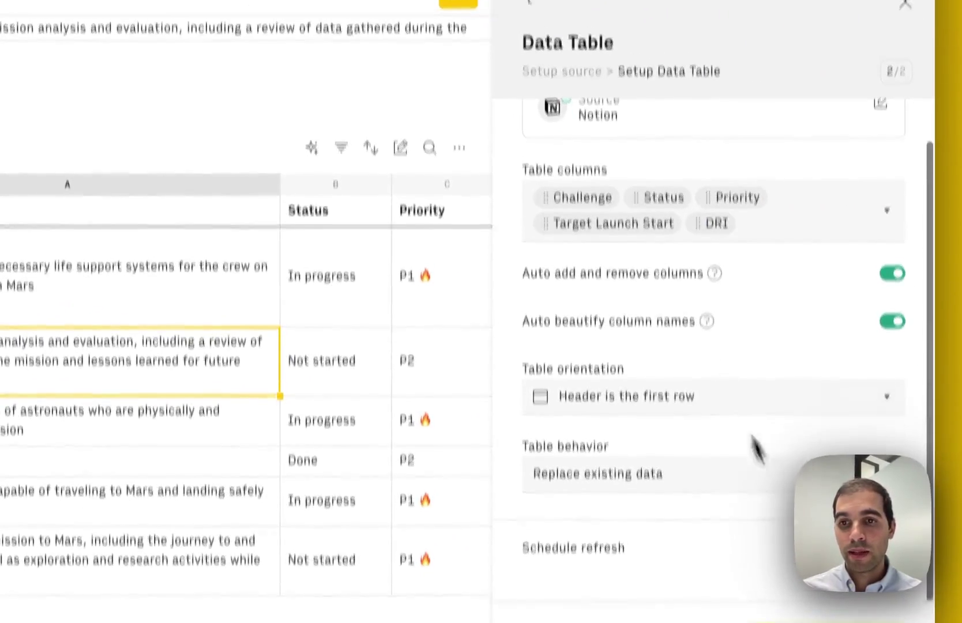
left_click(893, 469)
scroll(770, 421, "down", 3)
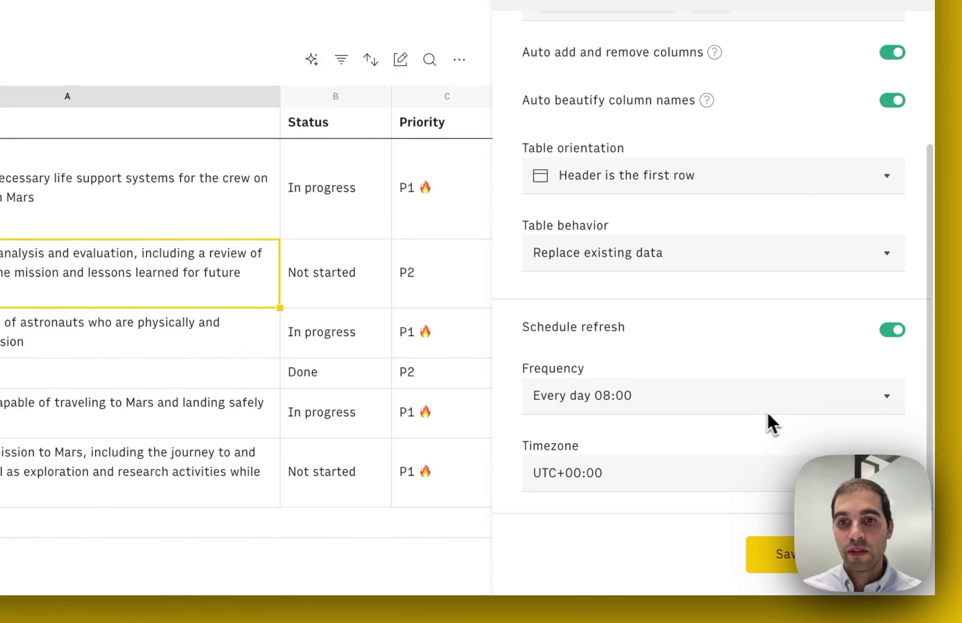
left_click(692, 407)
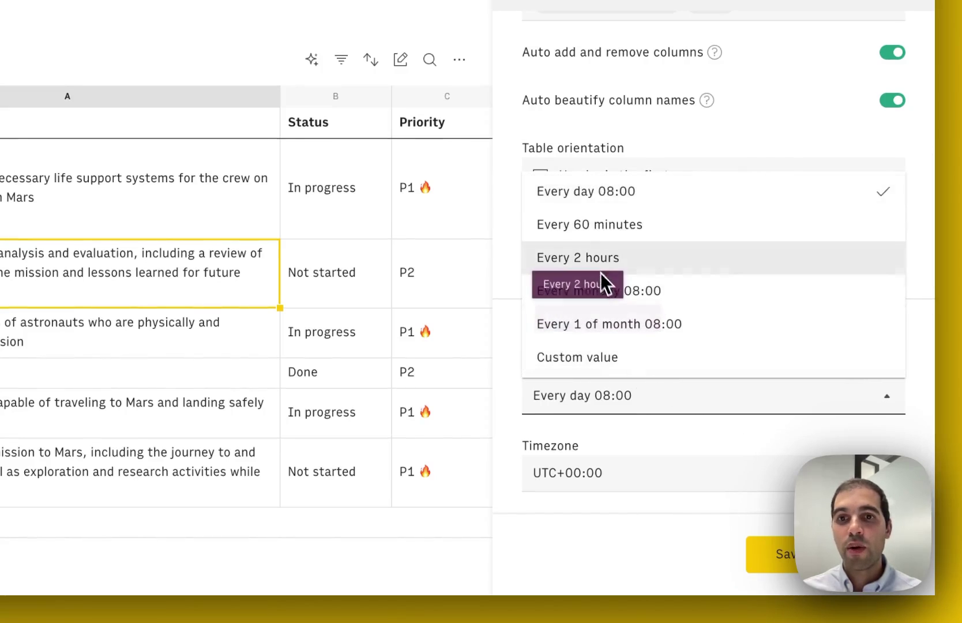
left_click(678, 229)
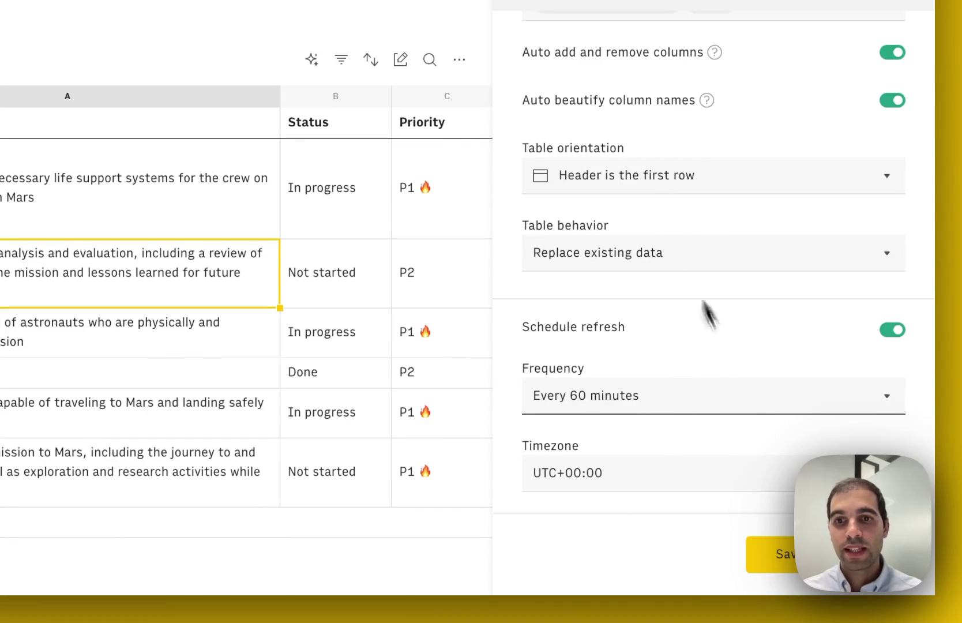
left_click(770, 554)
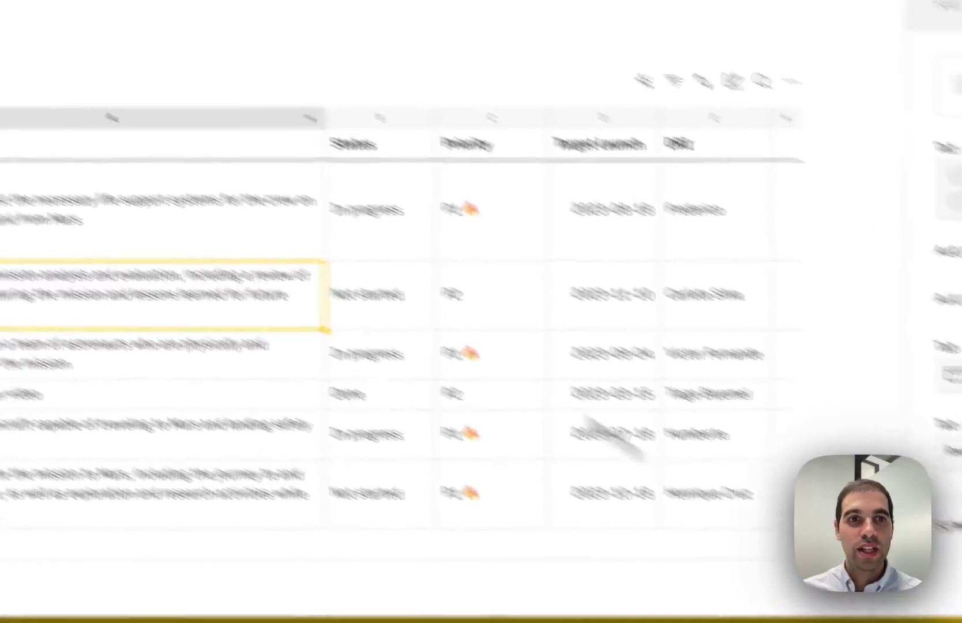
mouse_move(214, 211)
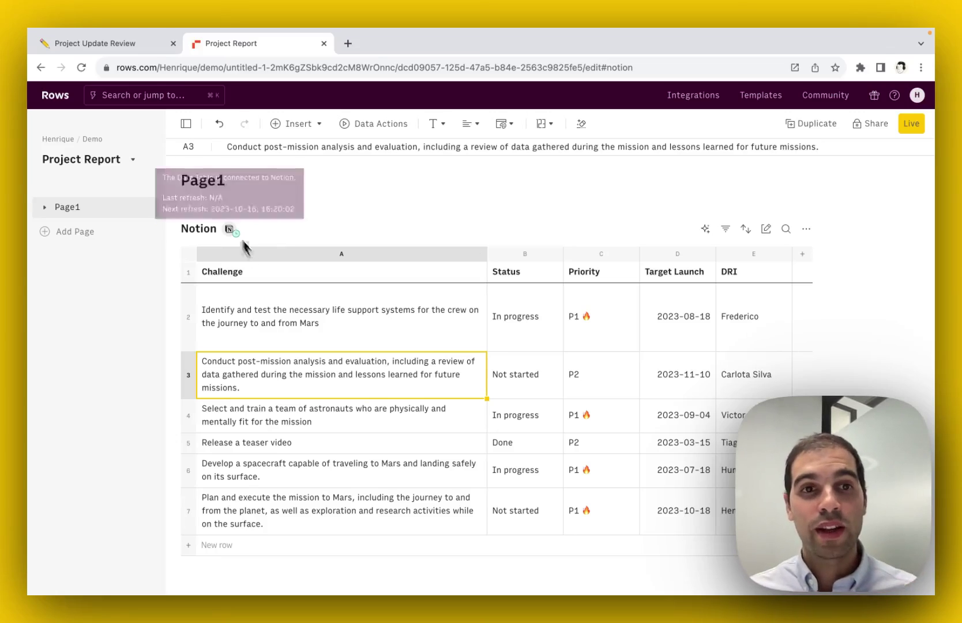
left_click(311, 330)
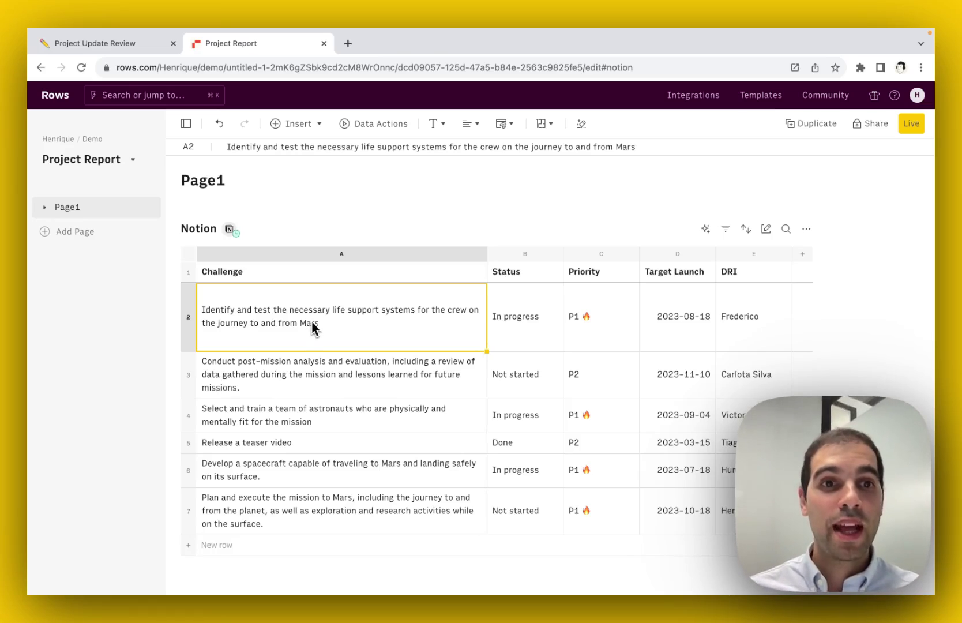
left_click(392, 280)
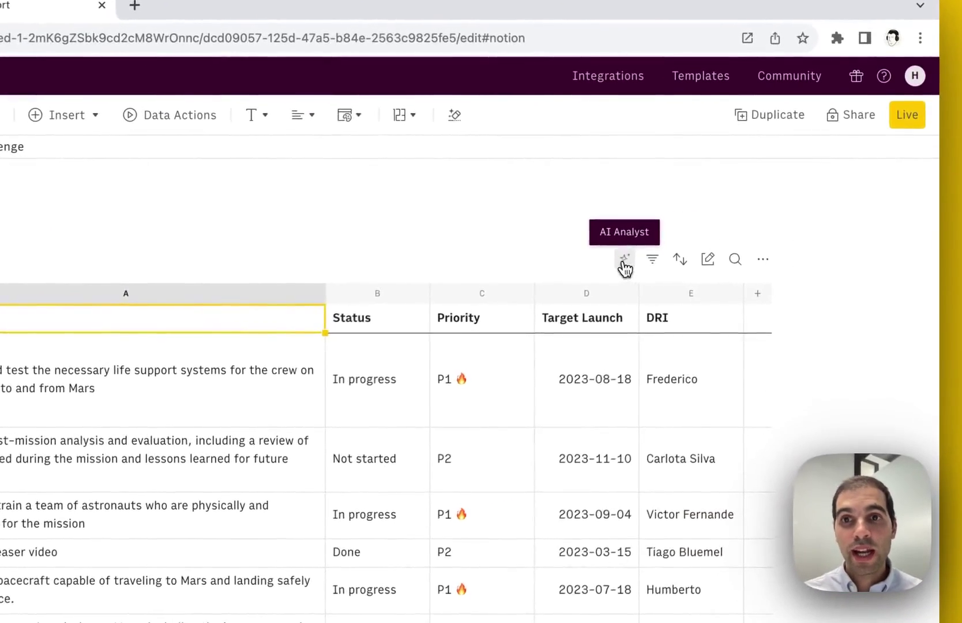
- Ask the AI Analyst 'Number of Challenges by Status' about the Notion table
left_click(704, 228)
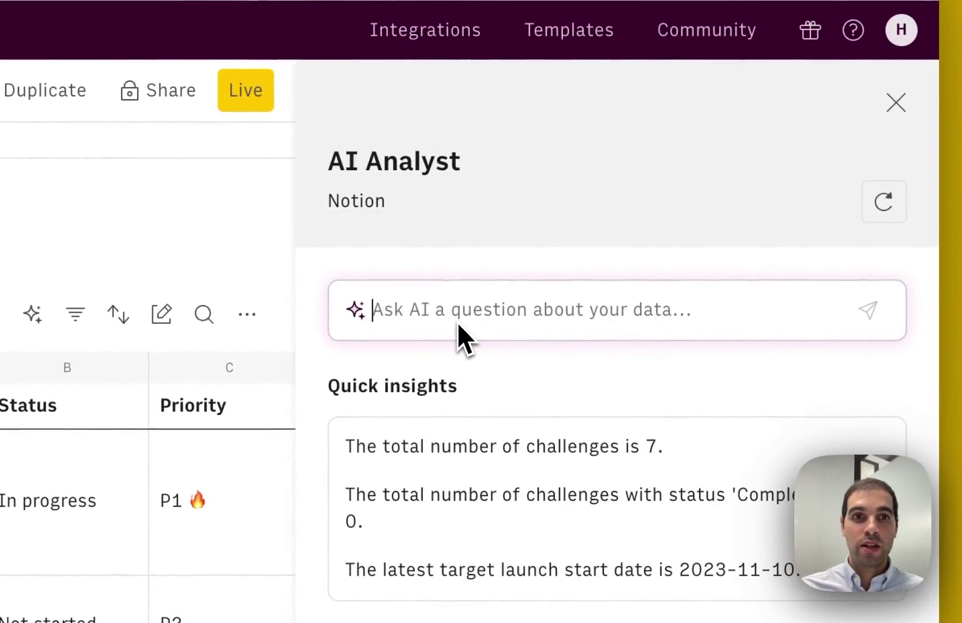
type("Challeng")
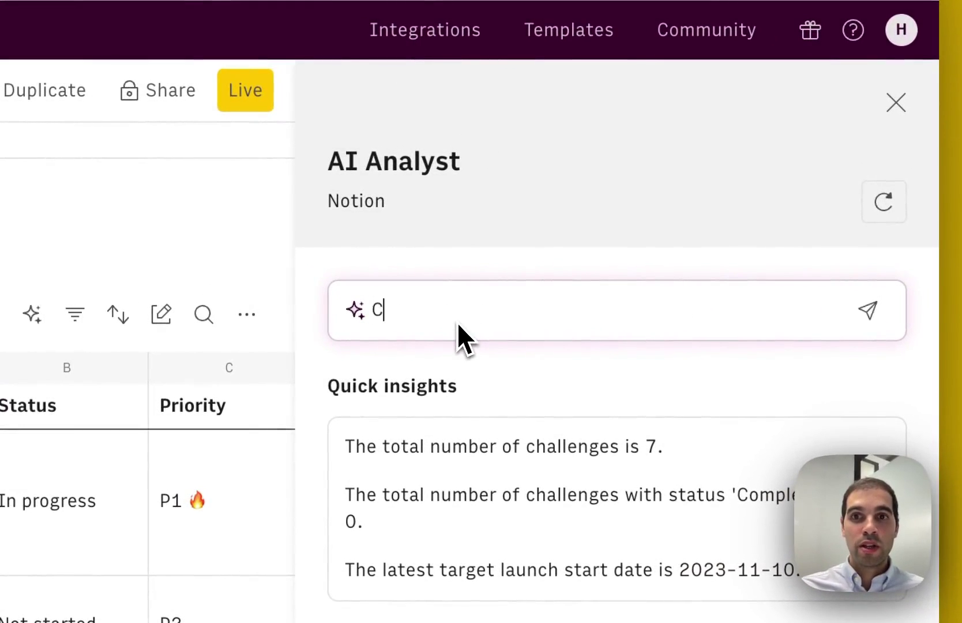
key("BackSpace")
key("BackSpace")
key("BackSpace")
key("BackSpace")
key("BackSpace")
key("BackSpace")
key("BackSpace")
key("BackSpace")
type("Number of Challe")
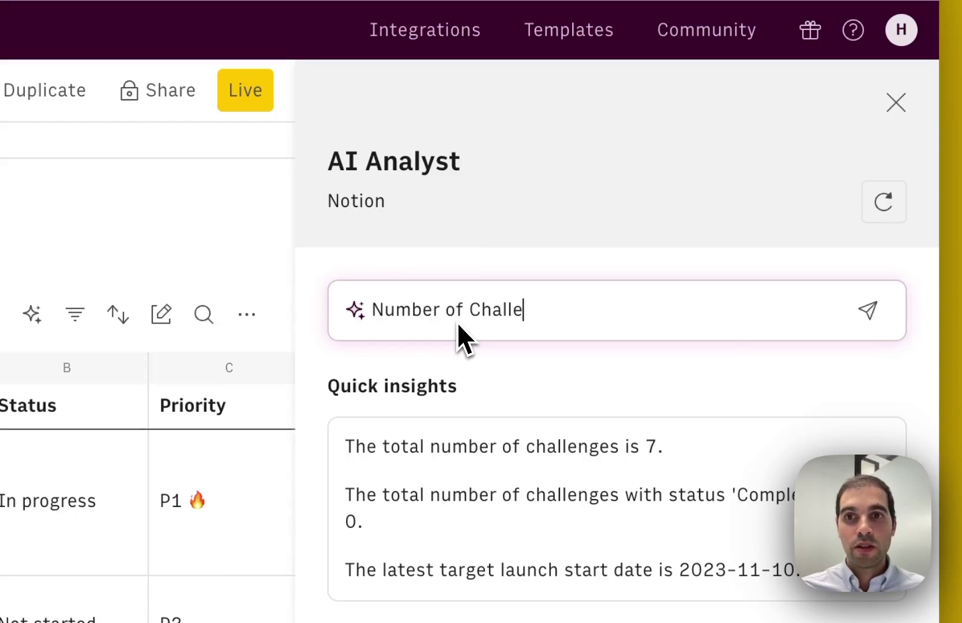
type("nges by Staty")
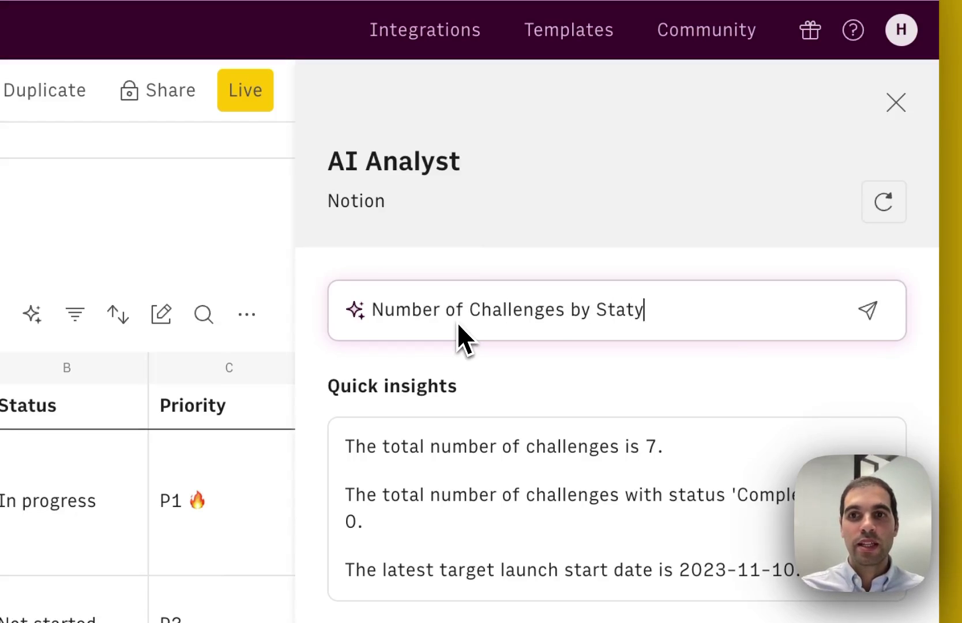
type("s")
key("BackSpace")
key("BackSpace")
type("us")
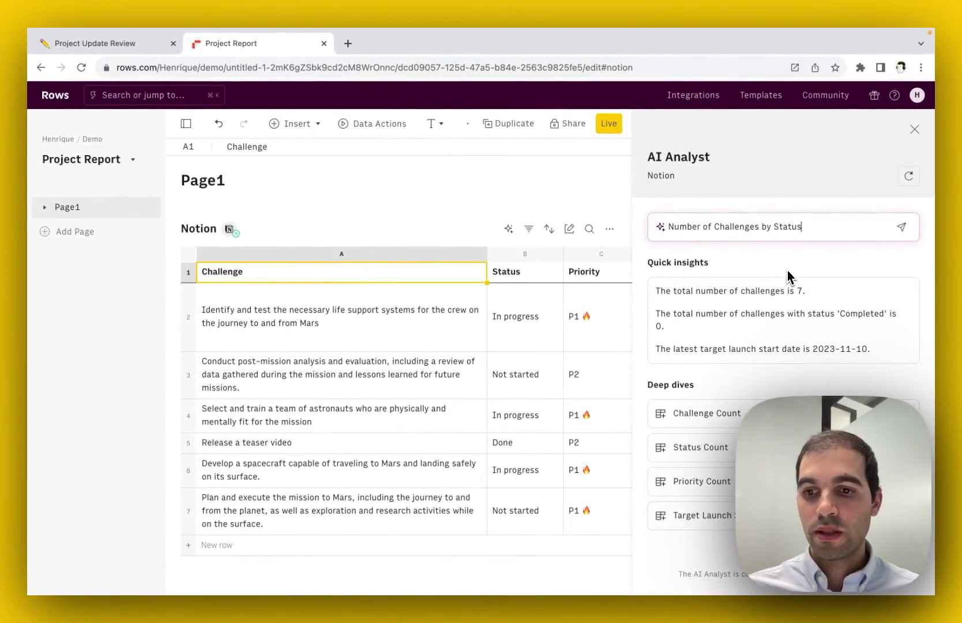
key("Return")
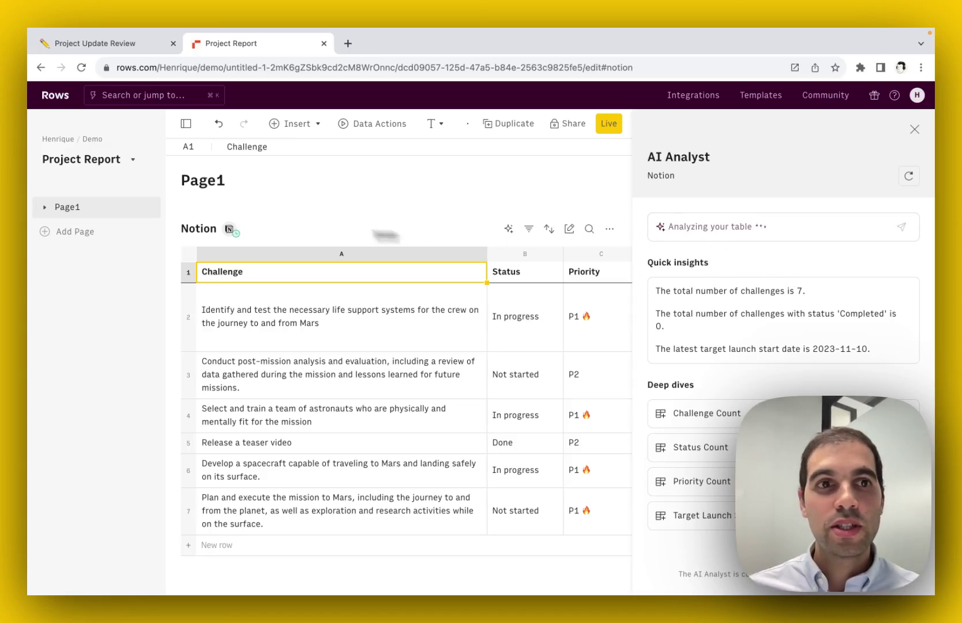
- Collapse the page list and insert the status-count deep dive as a table
left_click(185, 123)
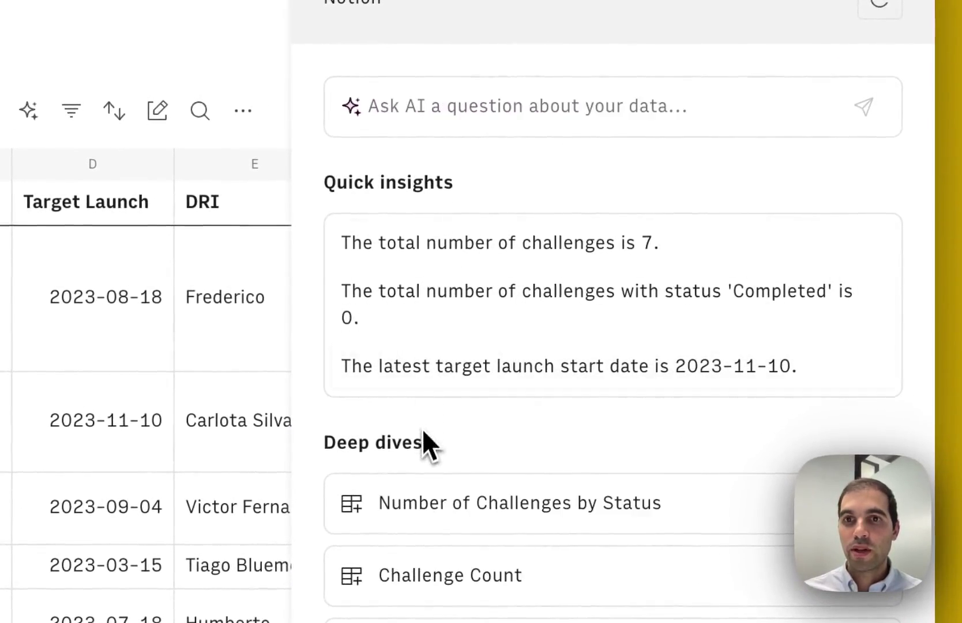
left_click(874, 503)
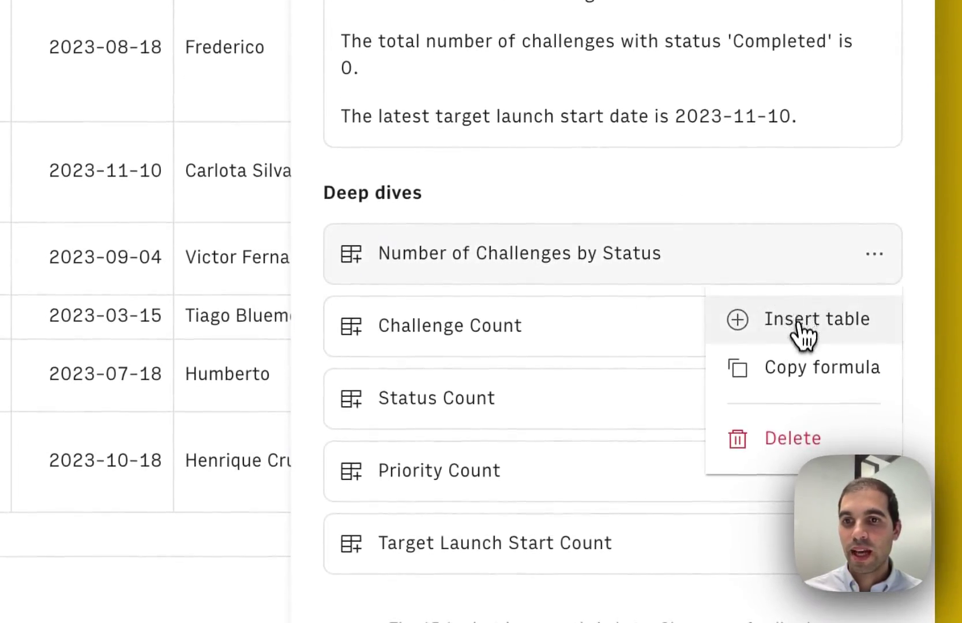
left_click(802, 325)
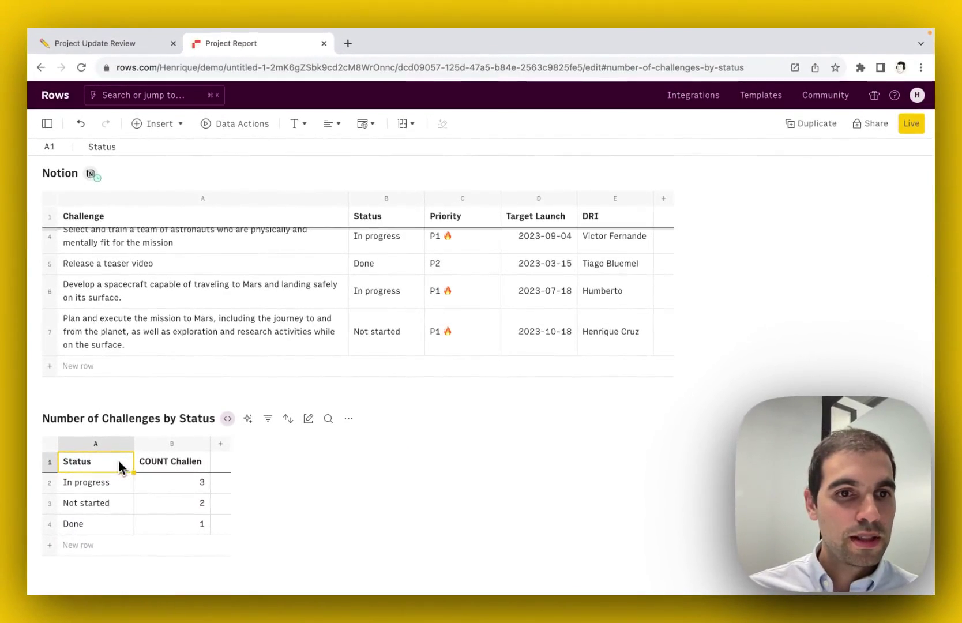
- Rename the count header to 'Number of challenges', widen column B, and select the table
left_click(168, 471)
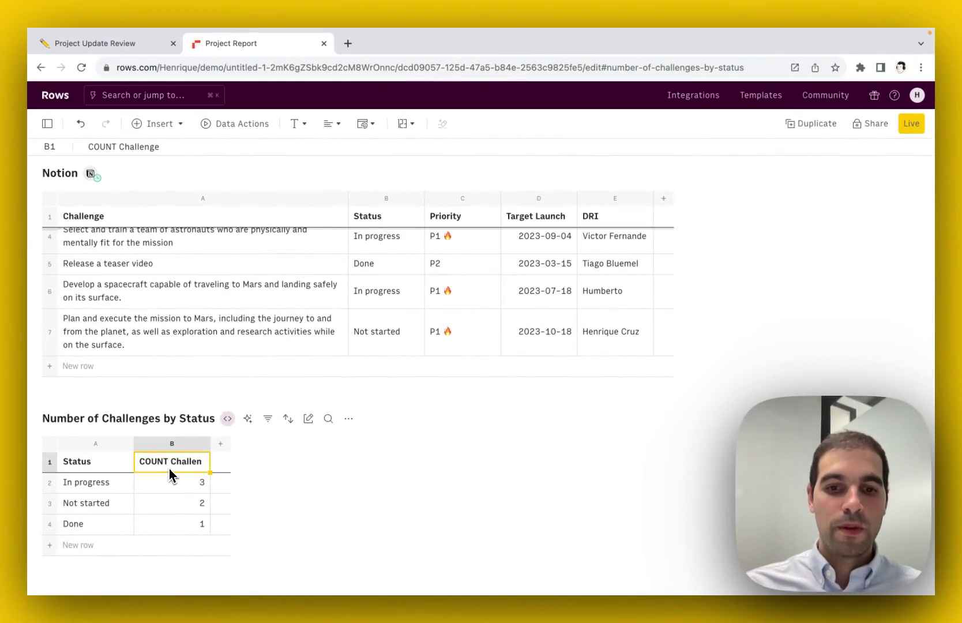
type("Number")
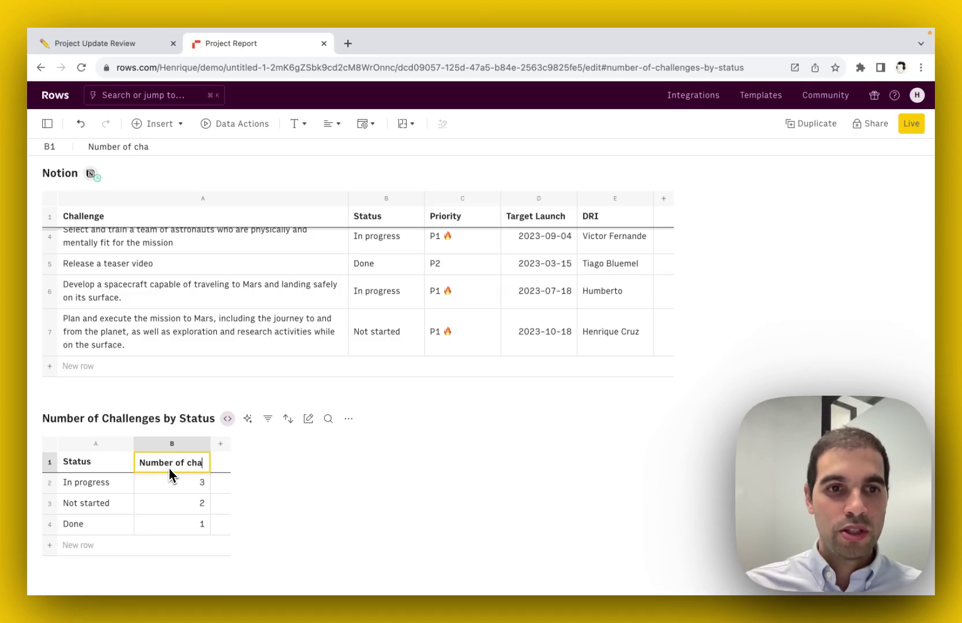
key("Return")
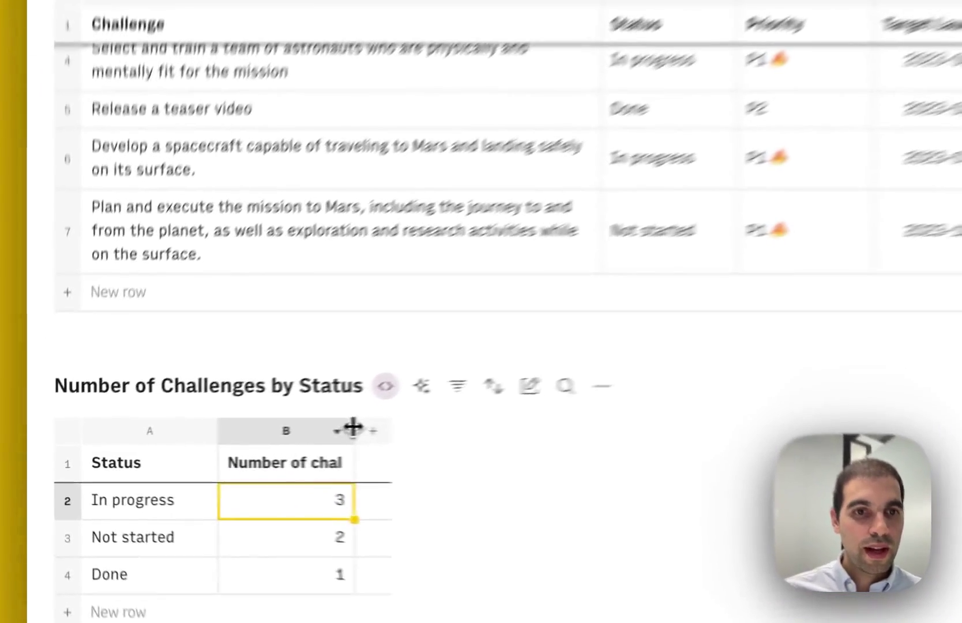
left_click_drag(210, 443, 244, 445)
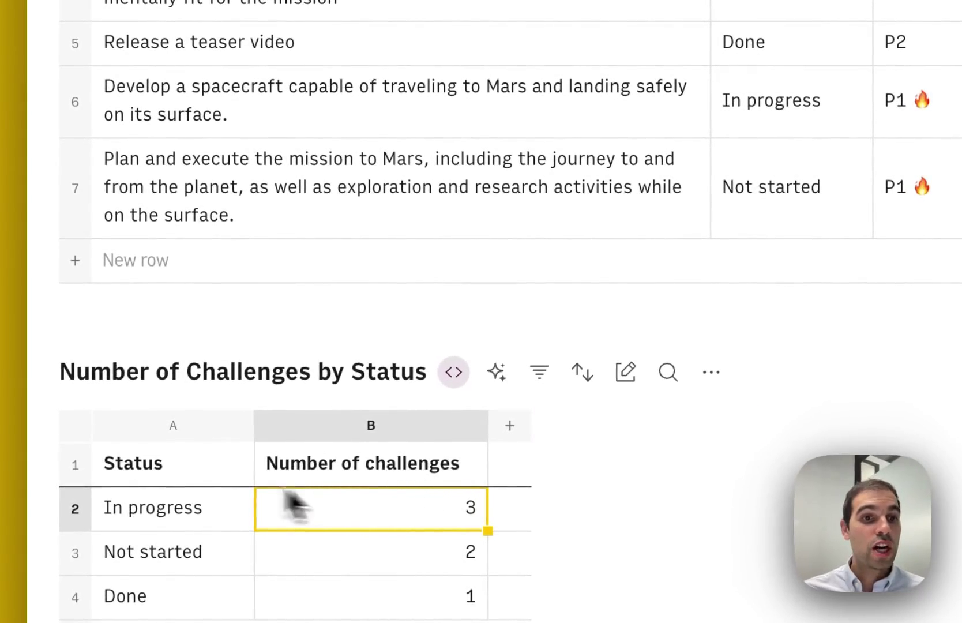
left_click(142, 455)
key("super+a")
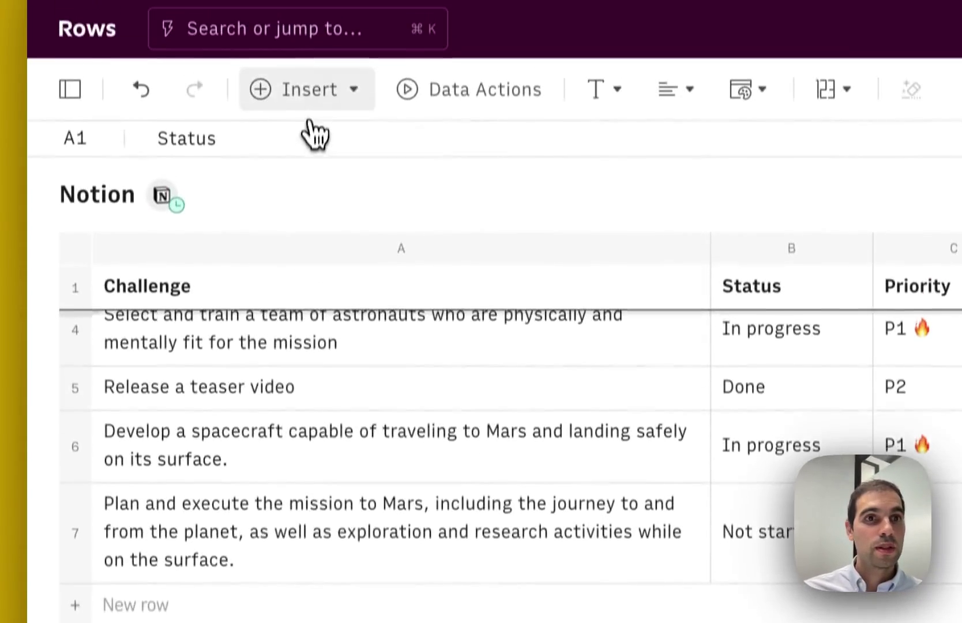
- Insert a column chart of the status counts titled 'Challenges by Status'
left_click(310, 108)
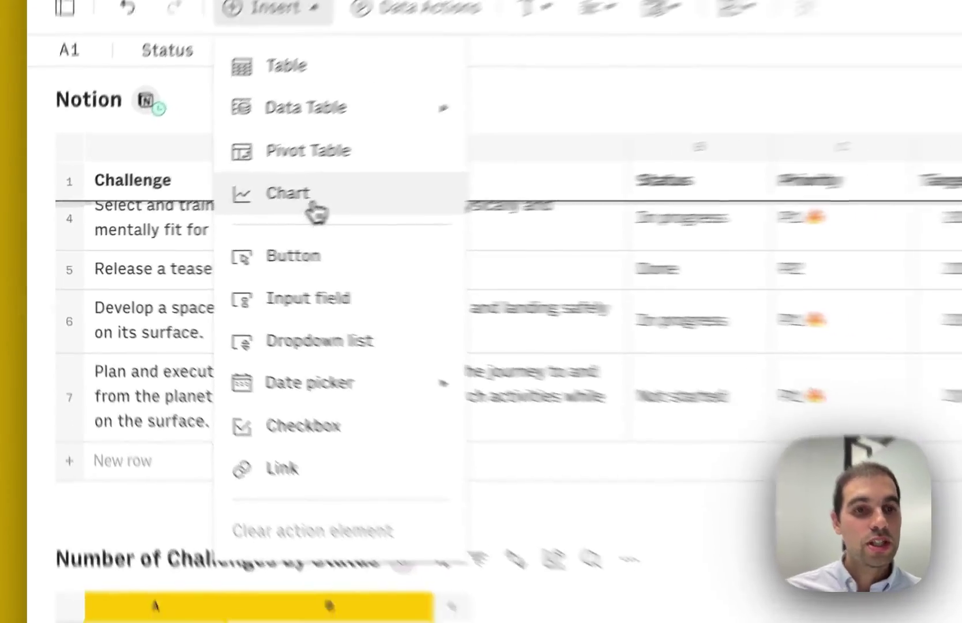
left_click(306, 211)
left_click(722, 249)
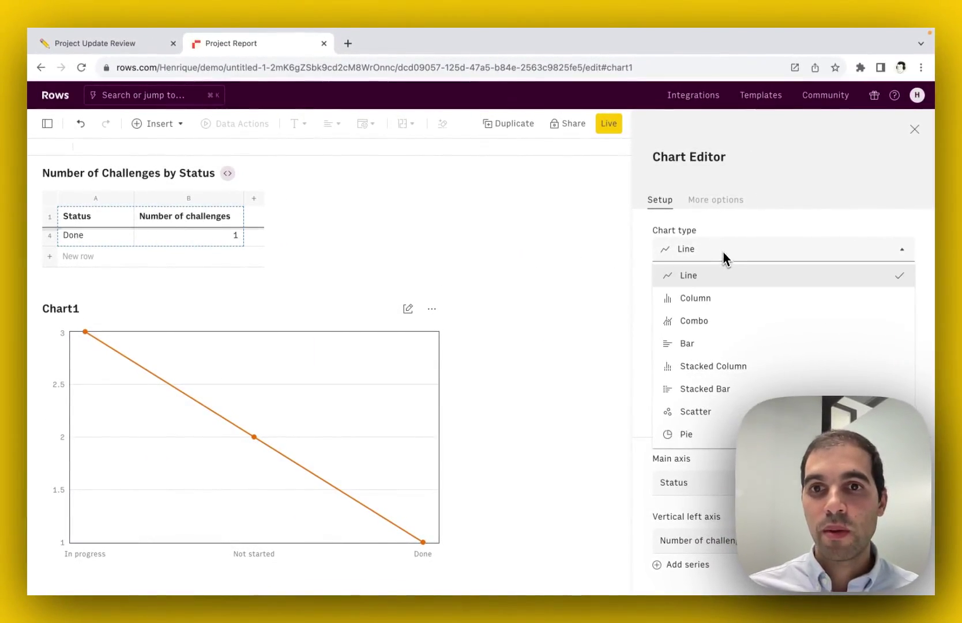
left_click(720, 300)
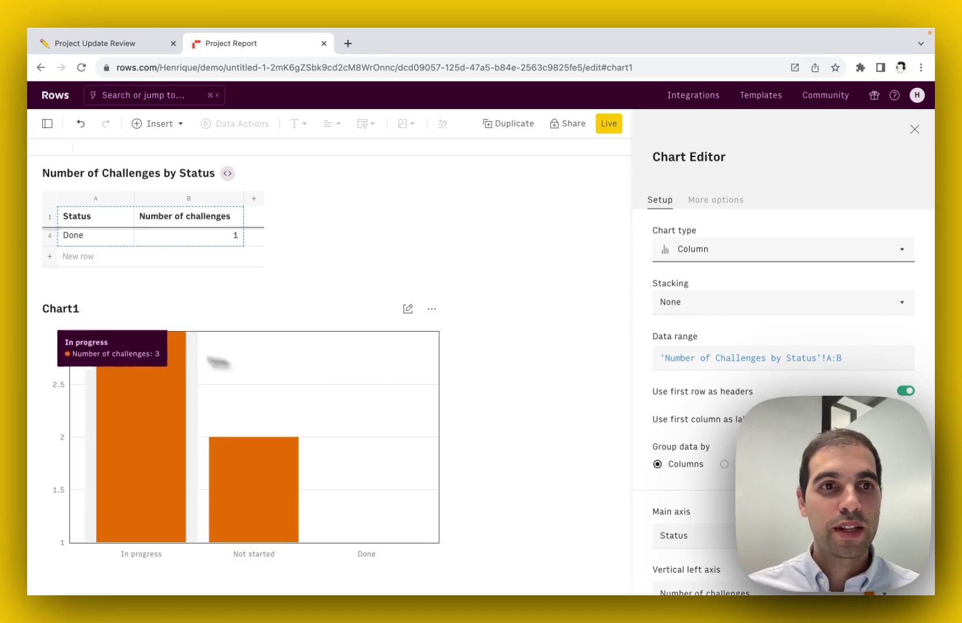
left_click(58, 329)
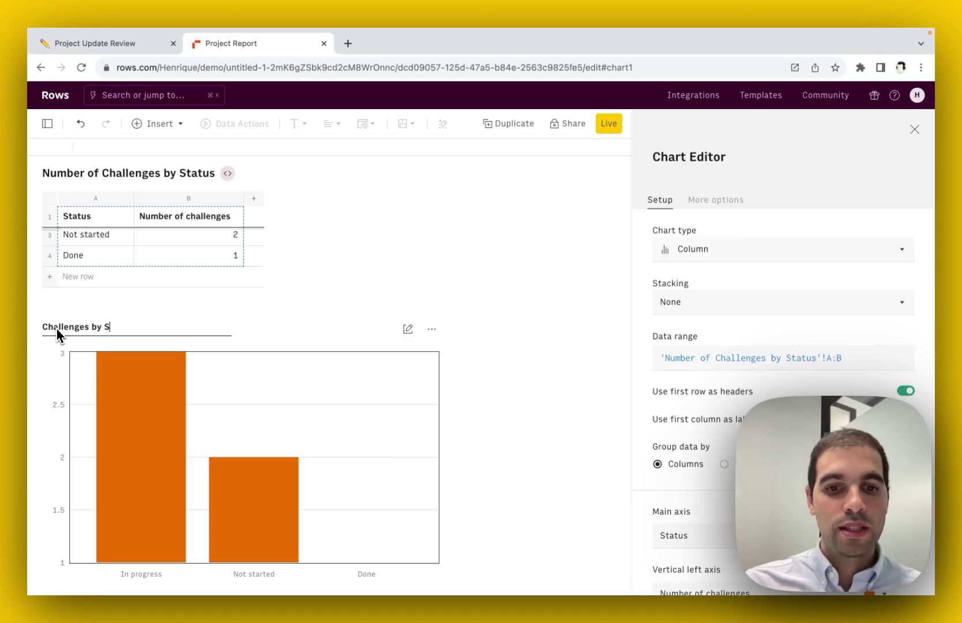
type("Challenges by Status")
key("Return")
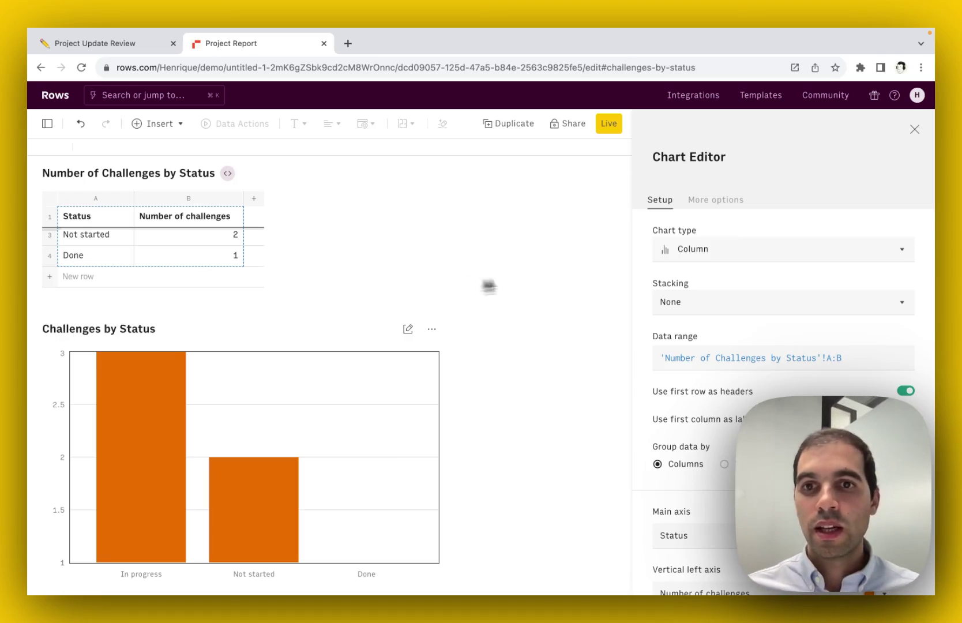
- Add the footnote 'Source: Notion Go to Mars Project Plan' to the chart and close the editor
left_click(431, 328)
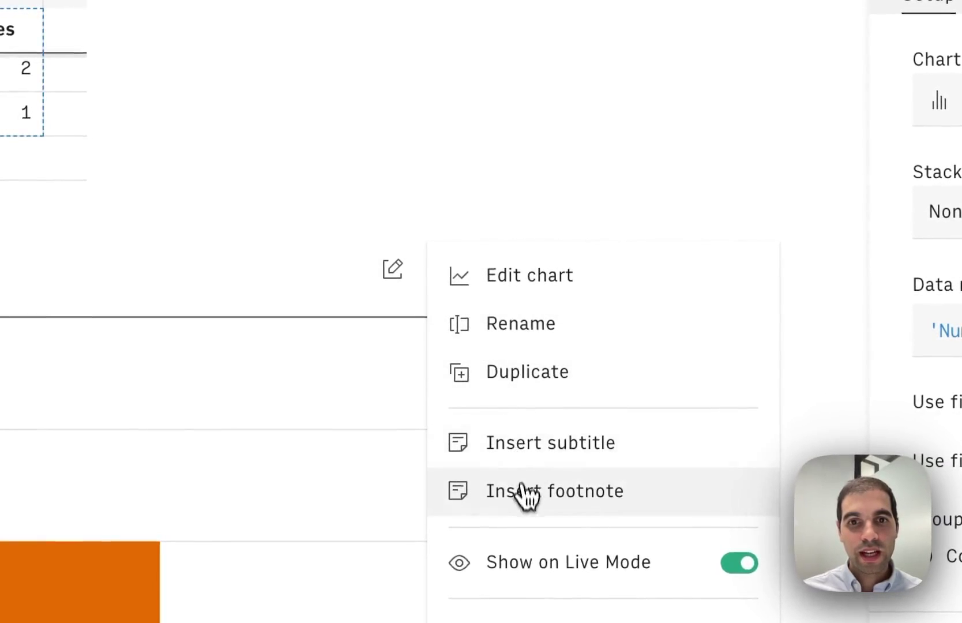
left_click(526, 496)
type("Sourc")
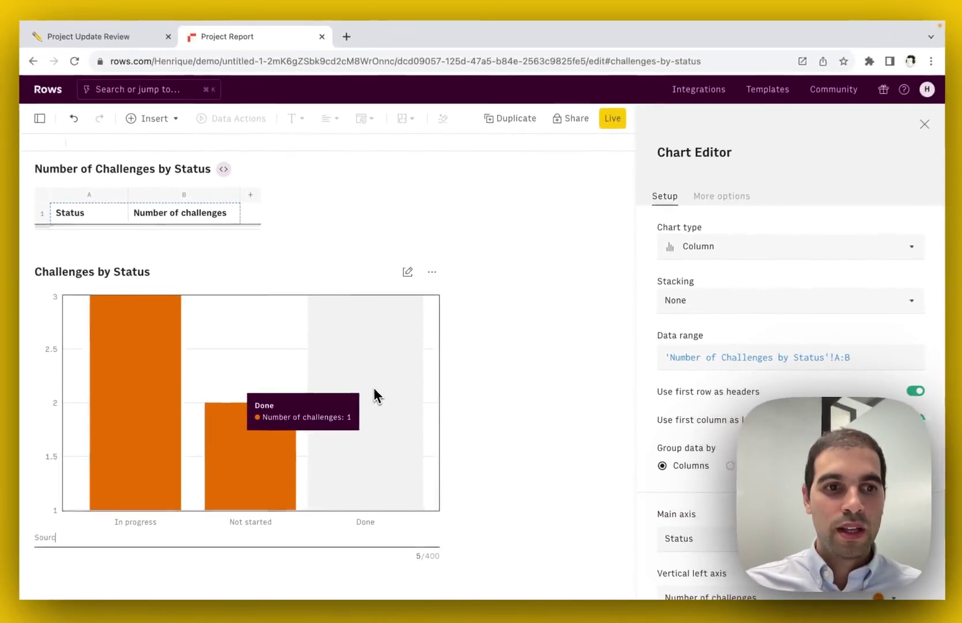
type("e: Notion")
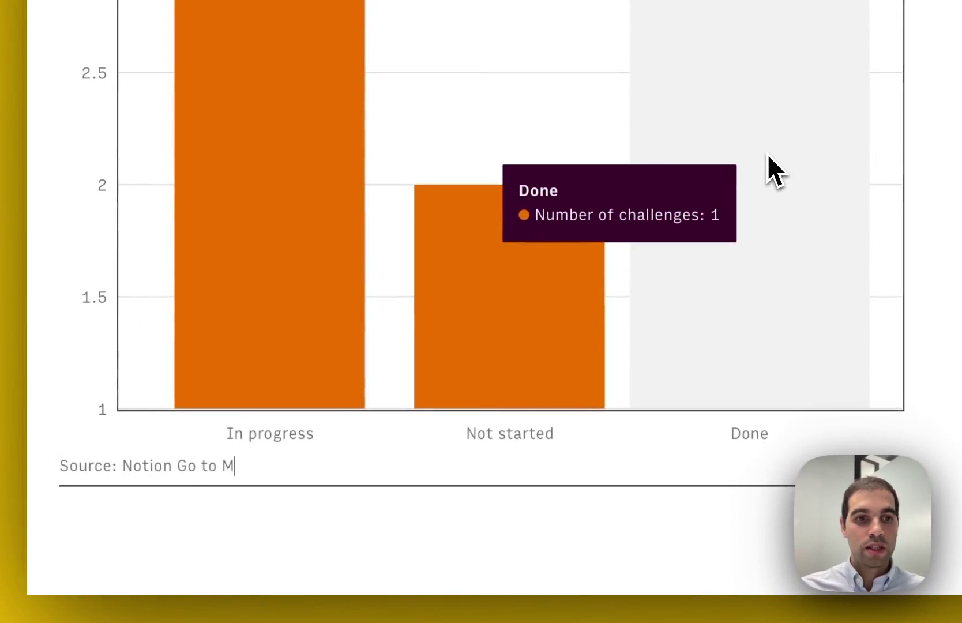
type("Go to Mars Projec")
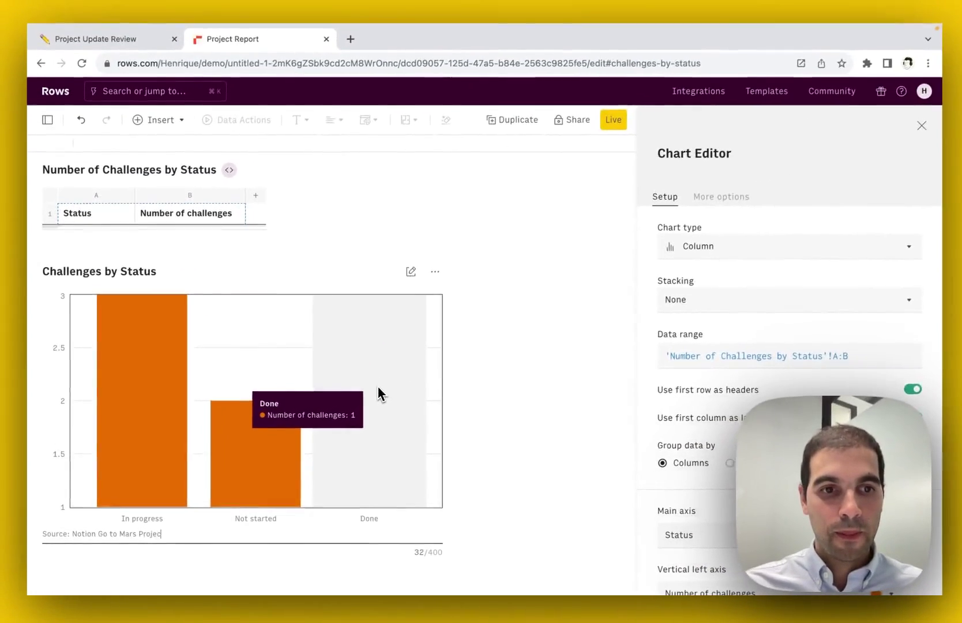
type("t Plan")
key("Return")
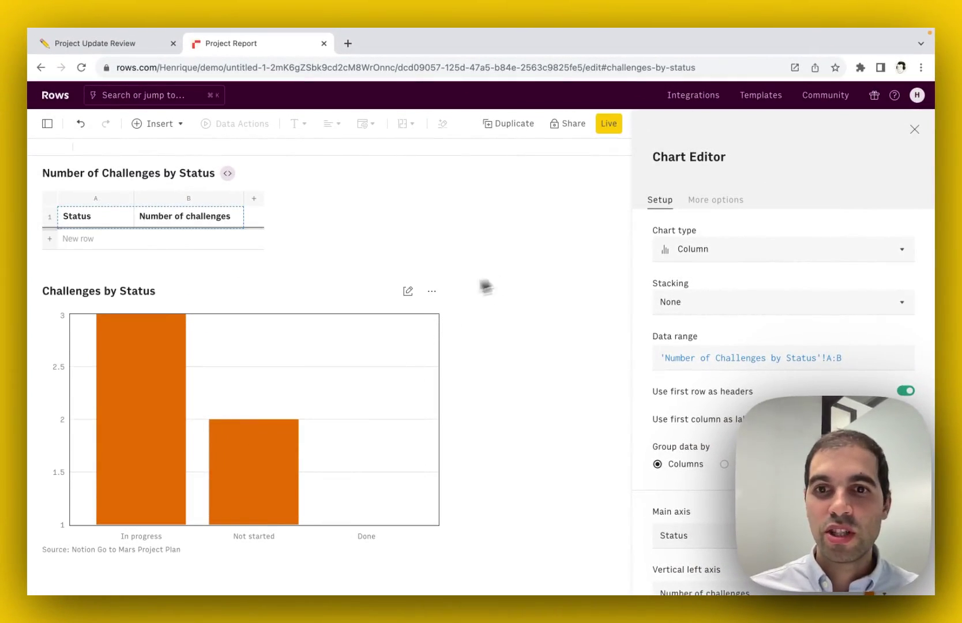
scroll(713, 408, "down", 2)
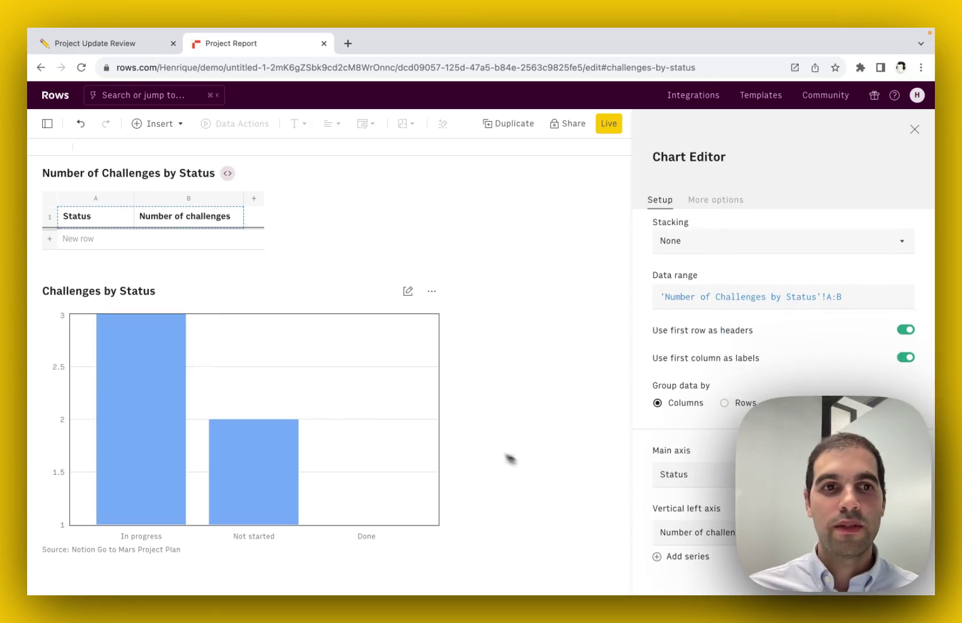
left_click(914, 133)
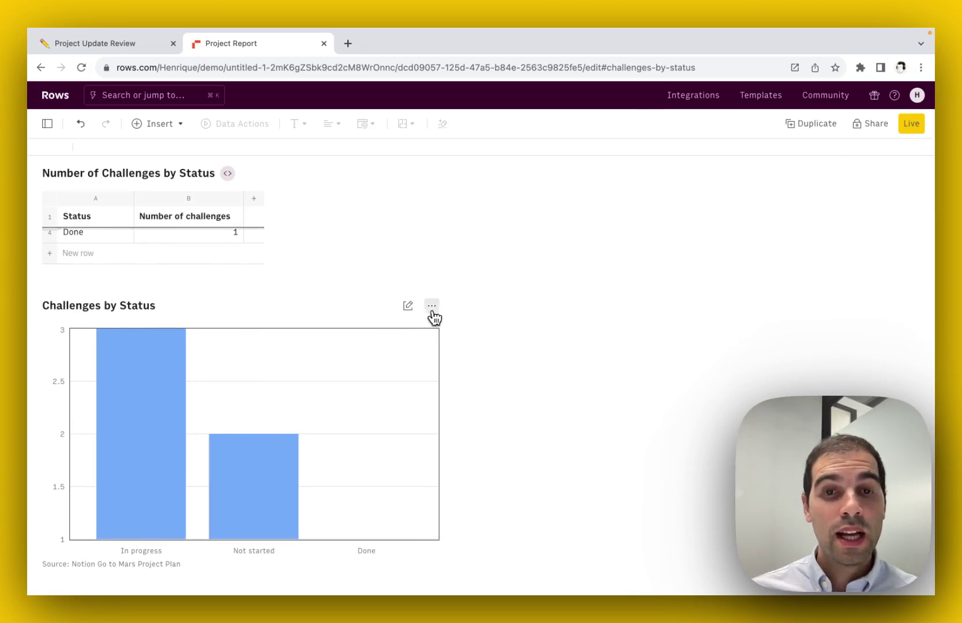
- Enable private sharing from the chart's Embed option, copy its embed URL, then go to Notion
left_click(432, 306)
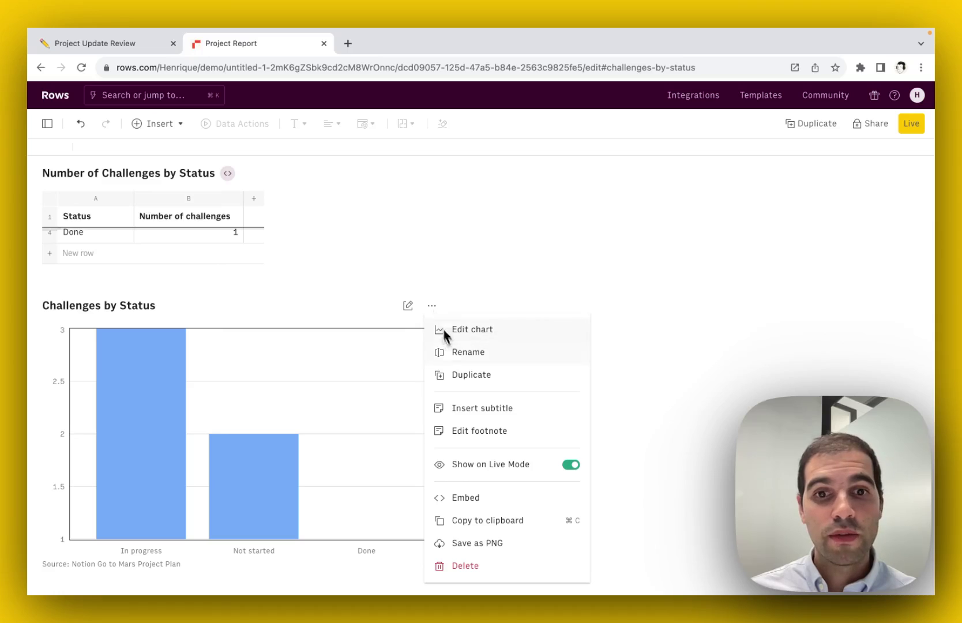
left_click(483, 506)
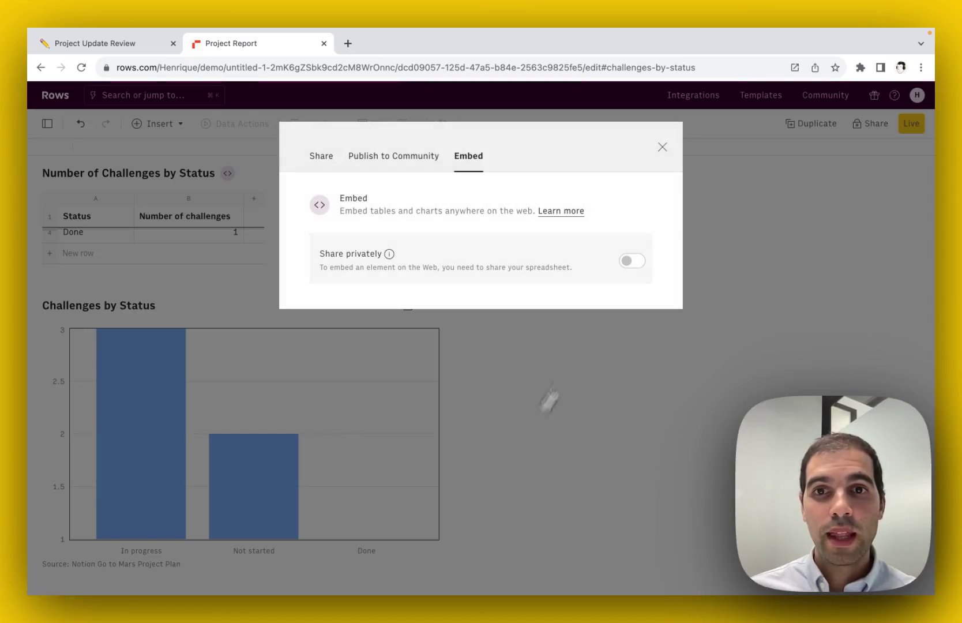
left_click(633, 261)
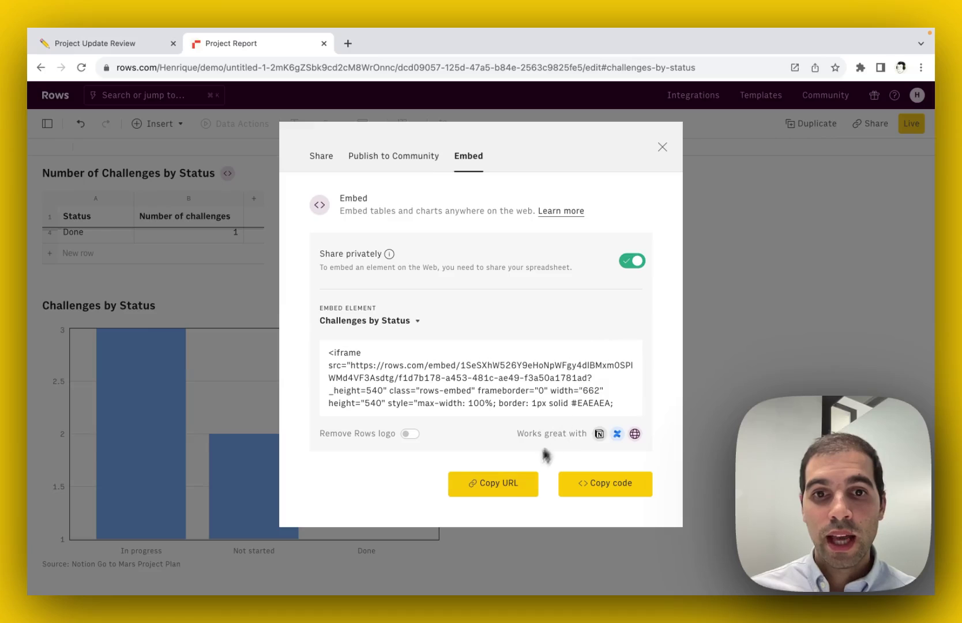
left_click(510, 485)
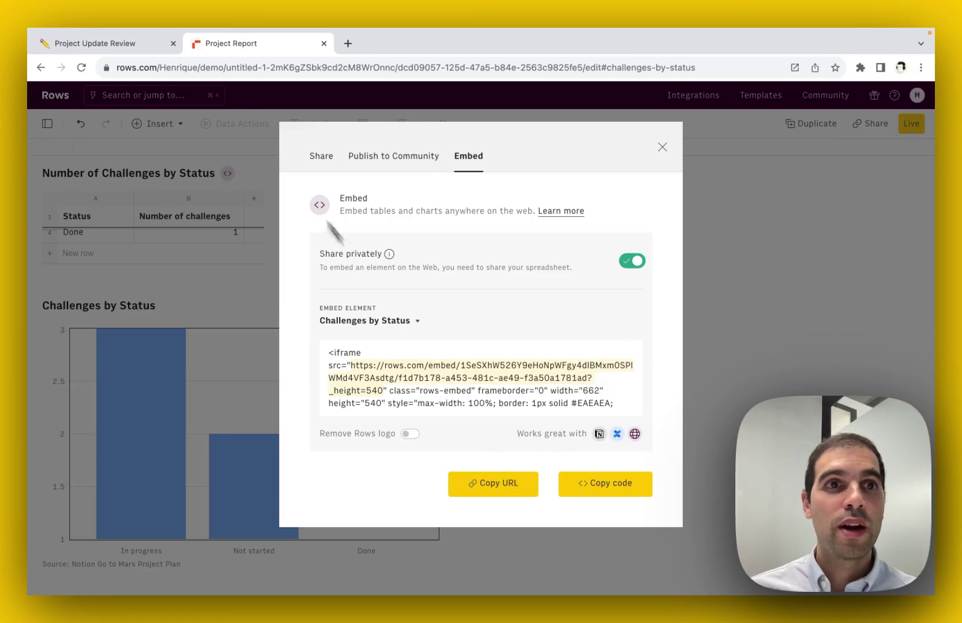
left_click(111, 50)
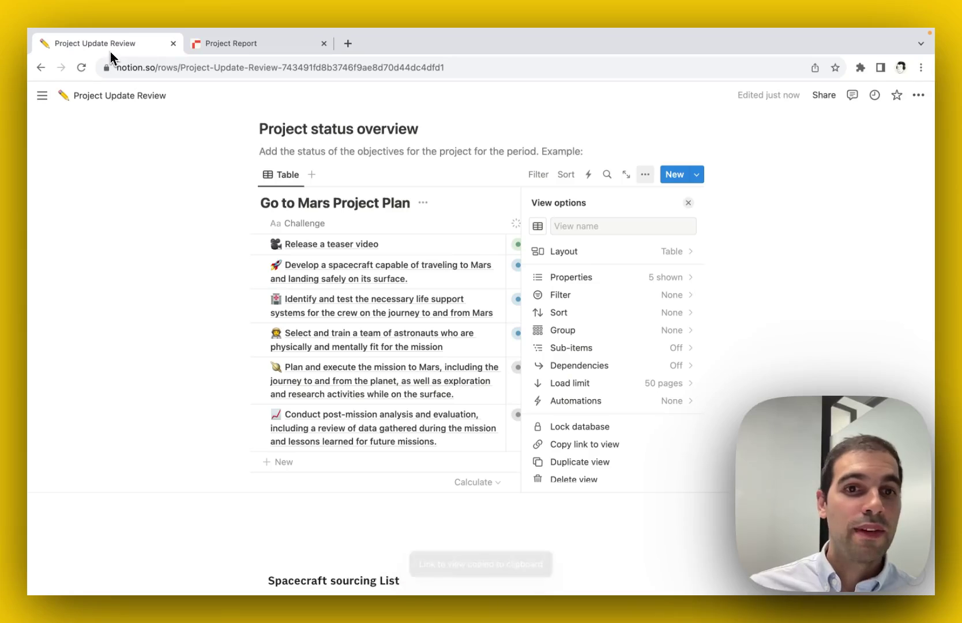
- Paste the chart URL below the Go to Mars Project Plan table as a live embed
left_click(276, 501)
key("ctrl+v")
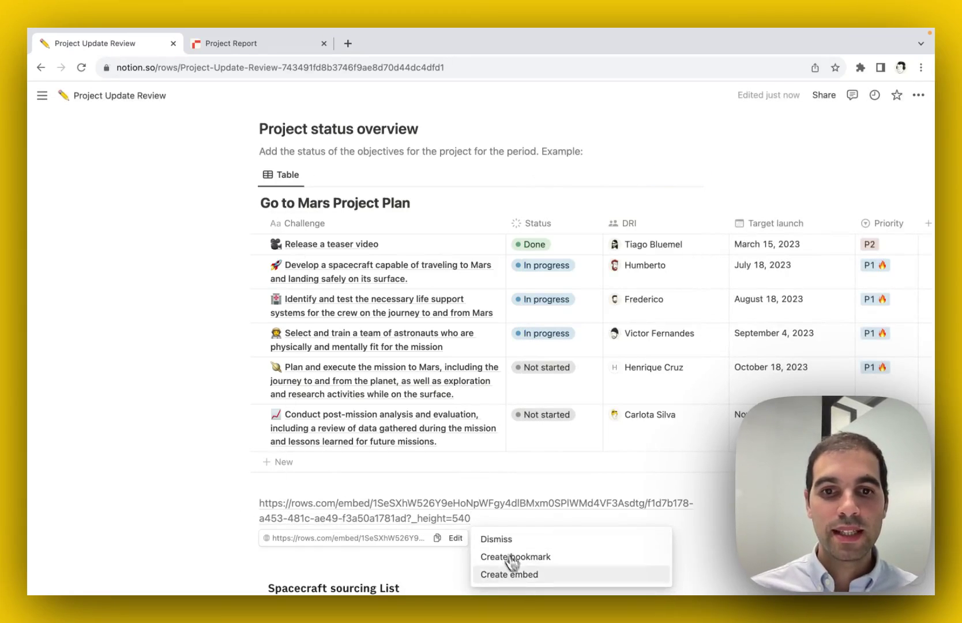
left_click(510, 573)
scroll(192, 319, "down", 2)
scroll(193, 319, "down", 3)
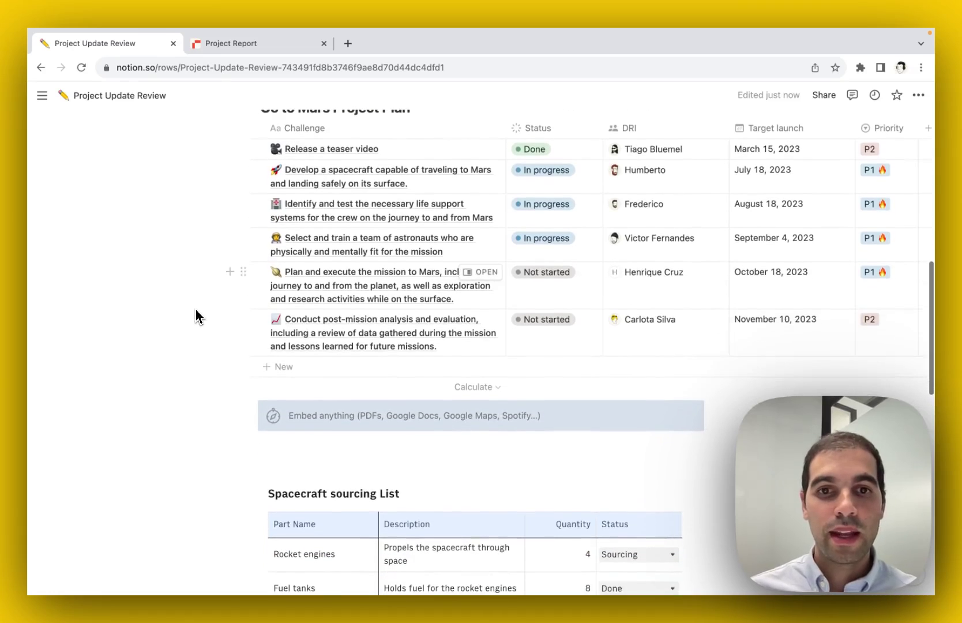
scroll(200, 294, "down", 5)
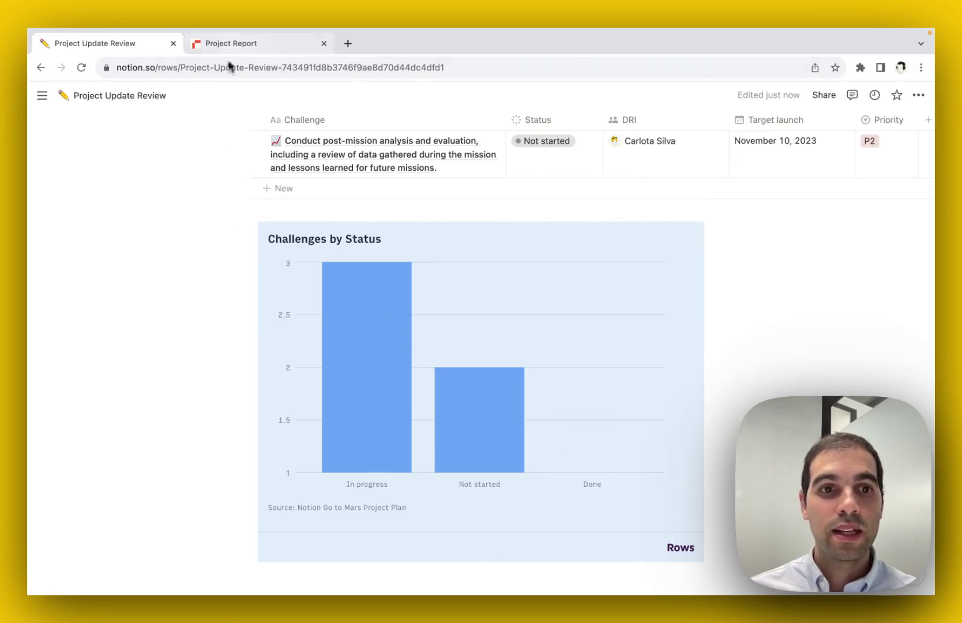
- Return to the Rows Project Report and dismiss the embed dialog
left_click(230, 43)
left_click(662, 146)
scroll(224, 313, "up", 3)
left_click(224, 312)
- Set the Challenges by Status vertical axis minimum to 0 so the Done bar appears
scroll(182, 302, "up", 2)
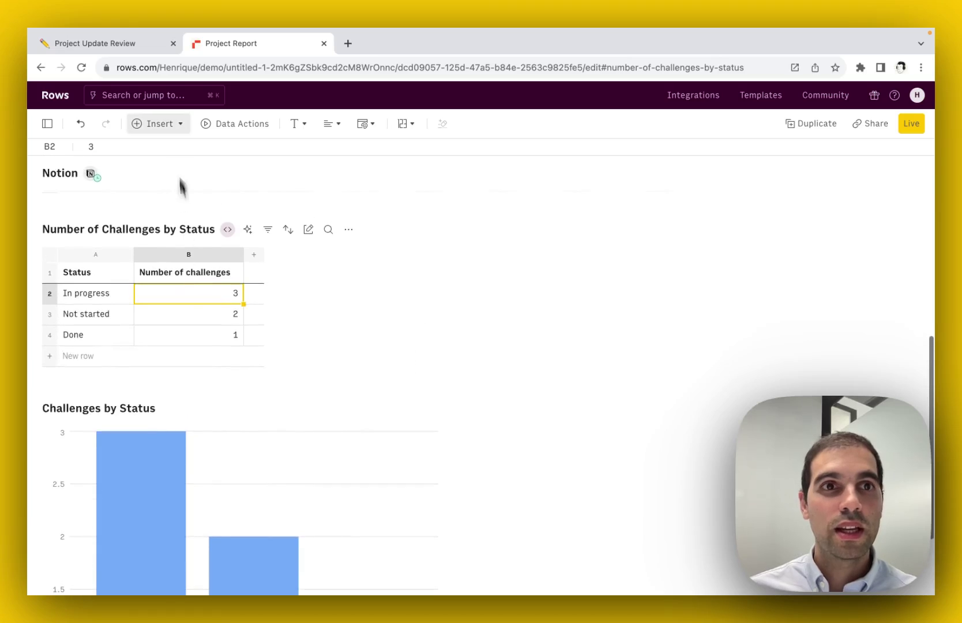
scroll(328, 352, "down", 2)
left_click(408, 318)
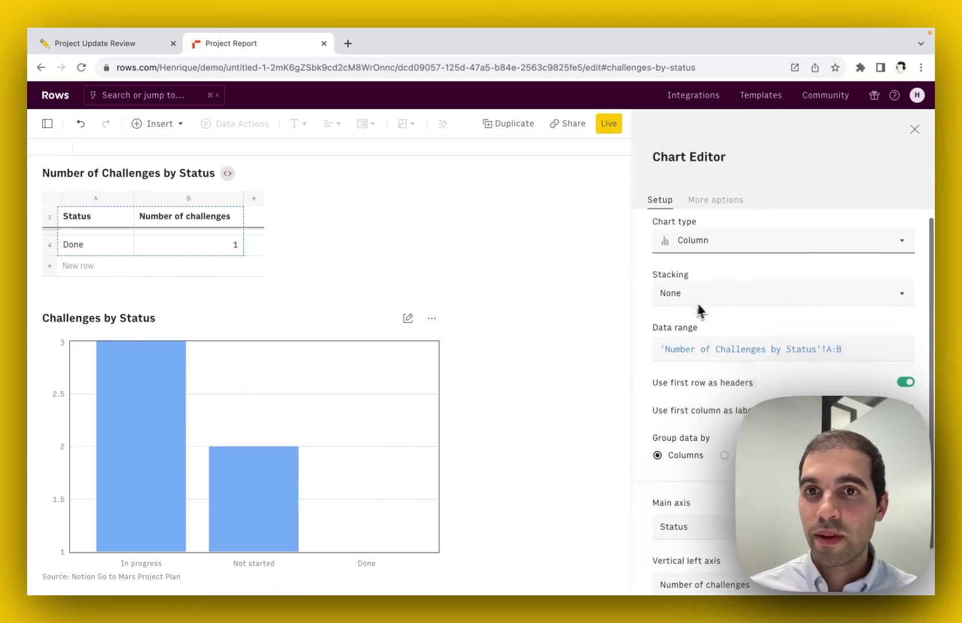
scroll(707, 242, "down", 1)
left_click(709, 206)
scroll(708, 231, "down", 3)
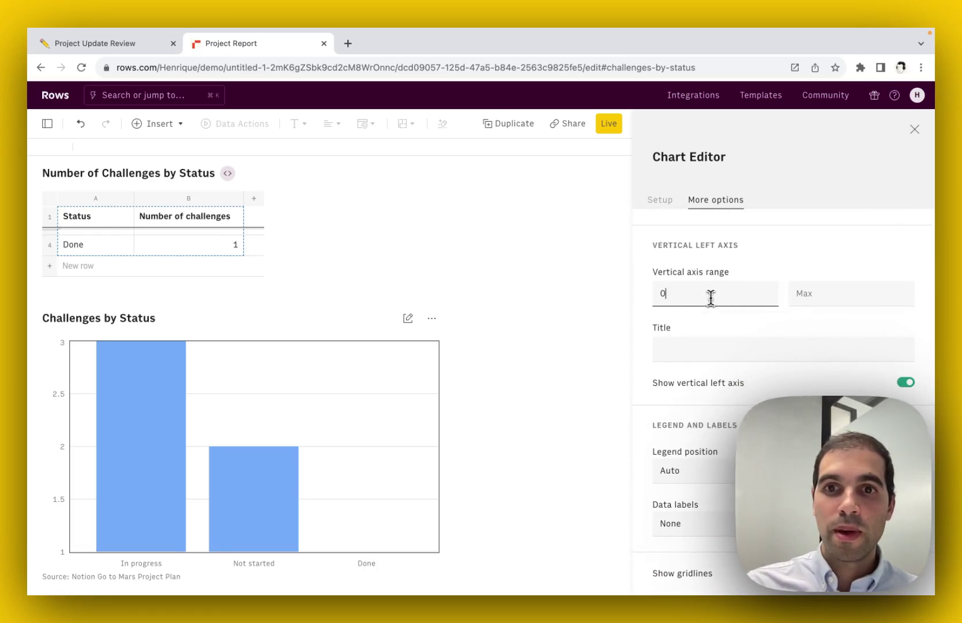
left_click(710, 293)
type("0")
key("Return")
left_click(914, 130)
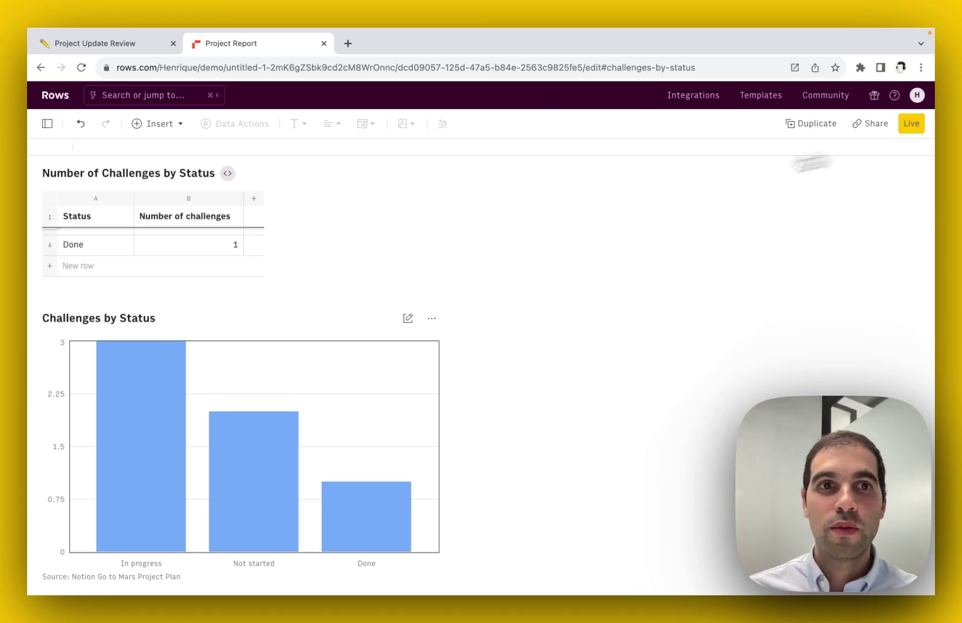
key("ctrl+shift+Tab")
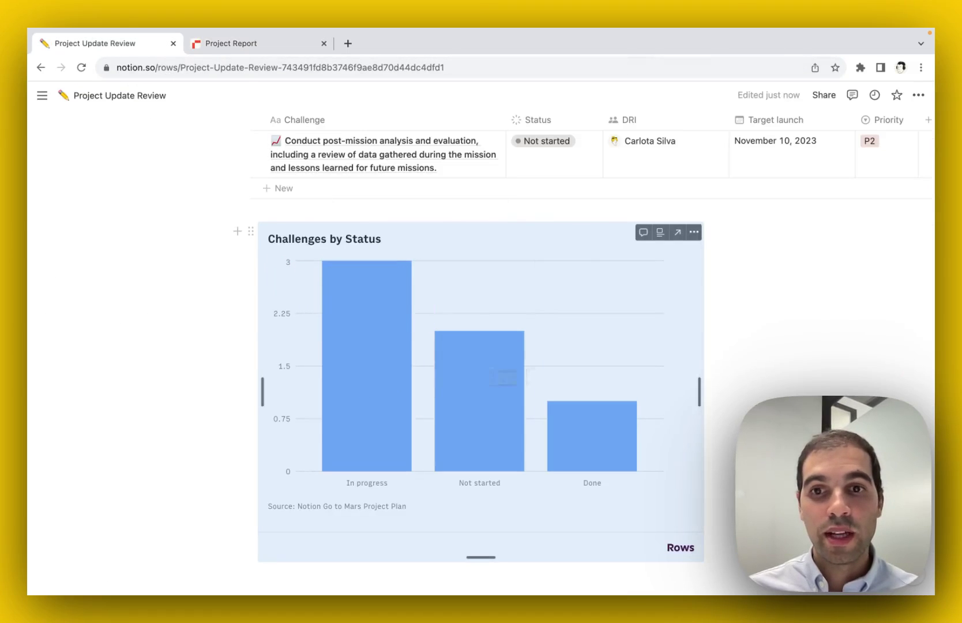
- Change the life-support and astronaut-training challenges' Status from In progress to Done
scroll(814, 366, "down", 2)
scroll(812, 366, "up", 2)
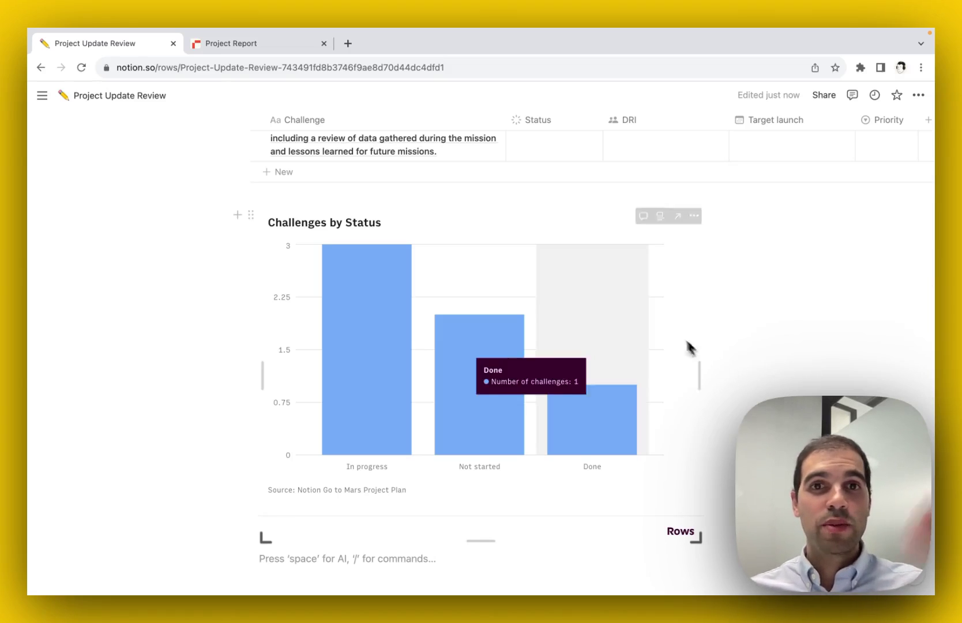
scroll(698, 337, "up", 4)
scroll(749, 354, "up", 3)
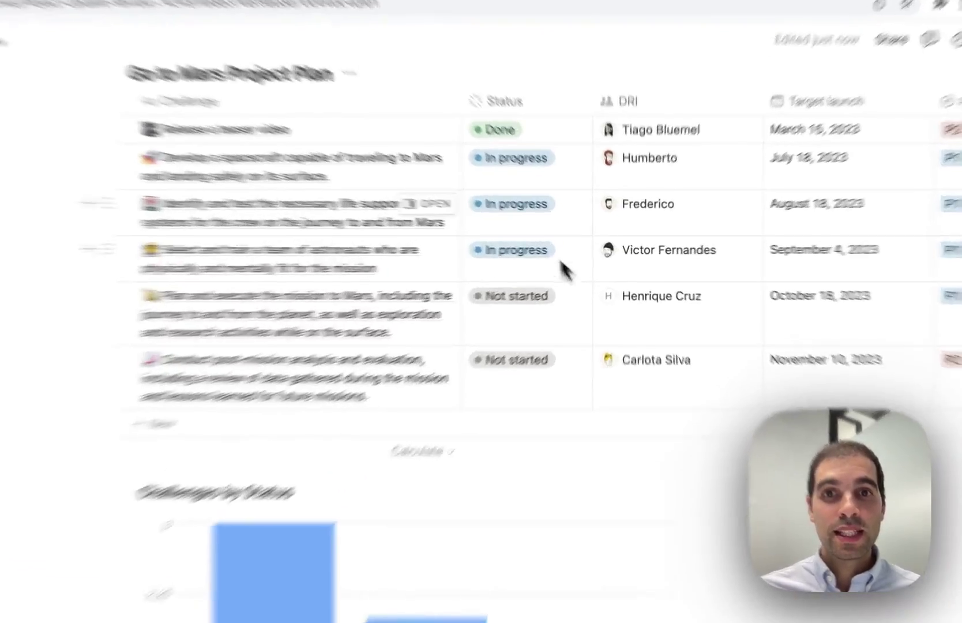
left_click(552, 215)
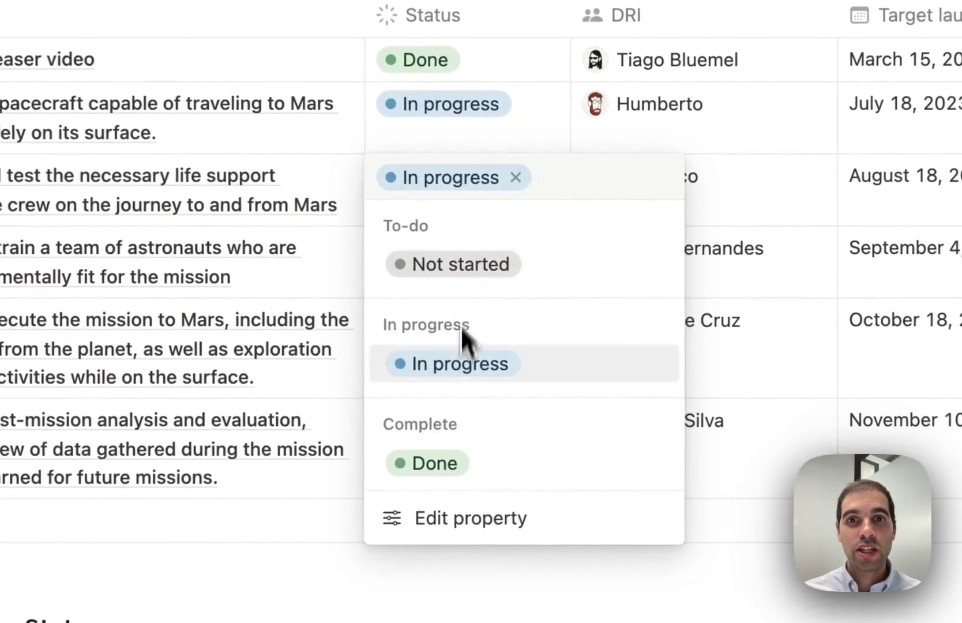
left_click(444, 455)
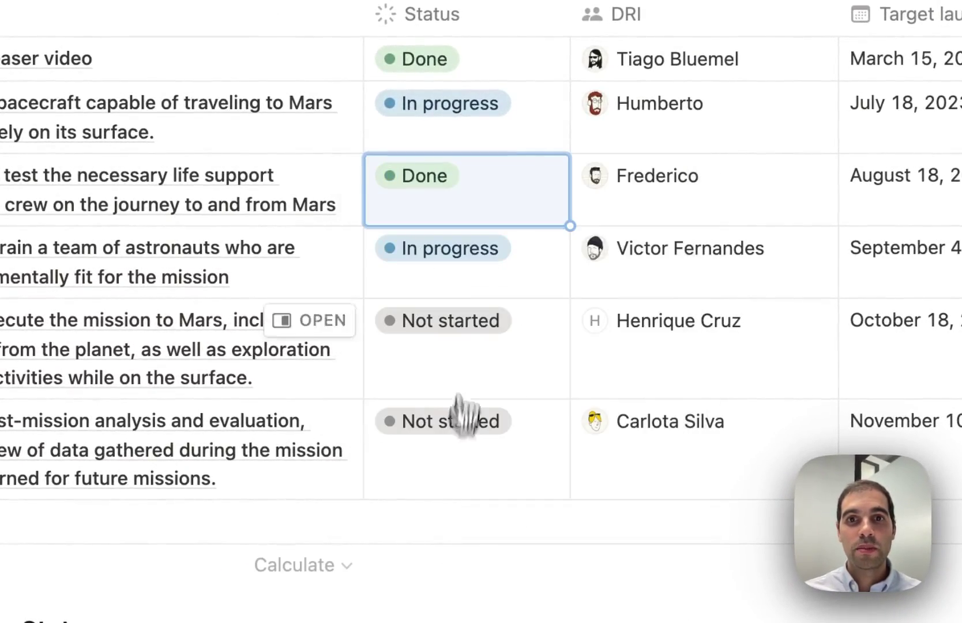
left_click(450, 250)
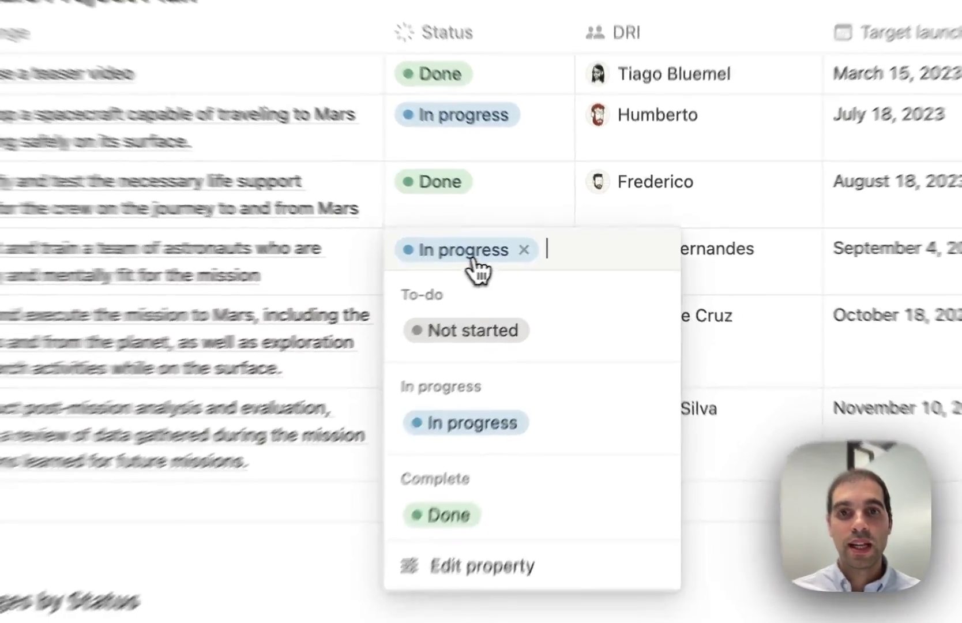
left_click(452, 490)
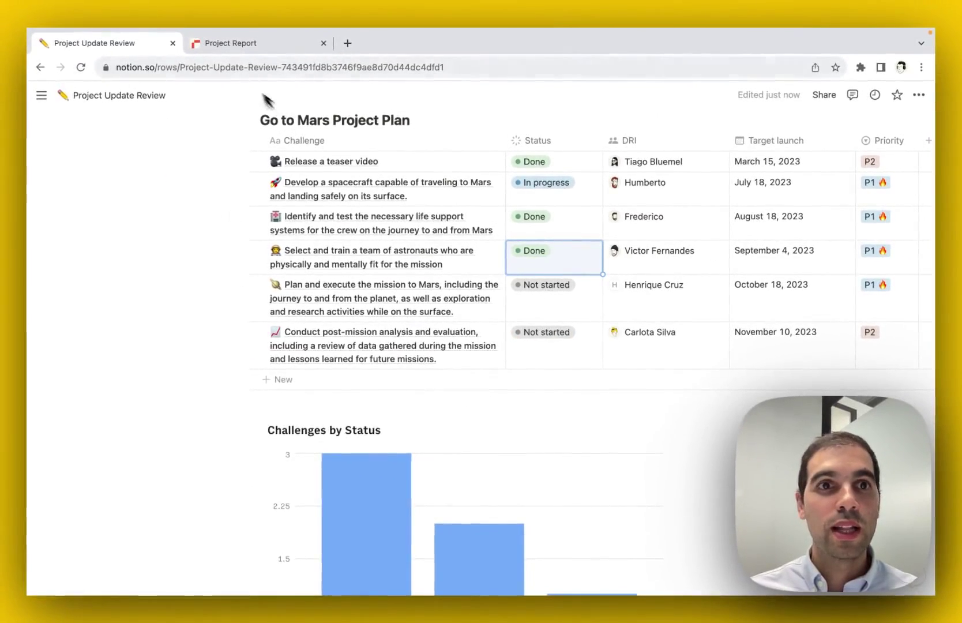
left_click(240, 49)
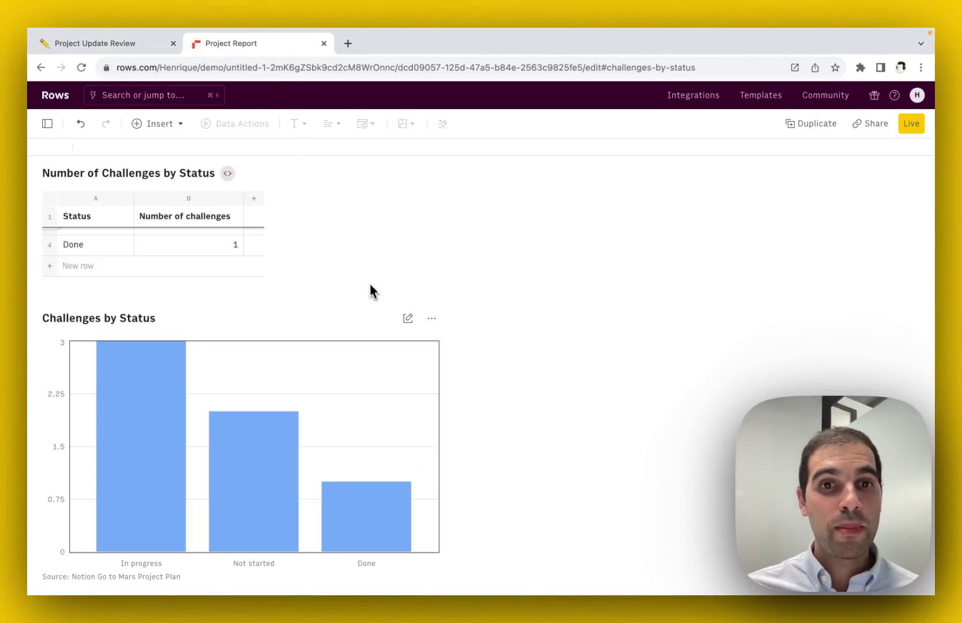
- Refresh the imported Notion table from source so the chart shows Done 3, Not started 2, In progress 1
scroll(425, 332, "up", 6)
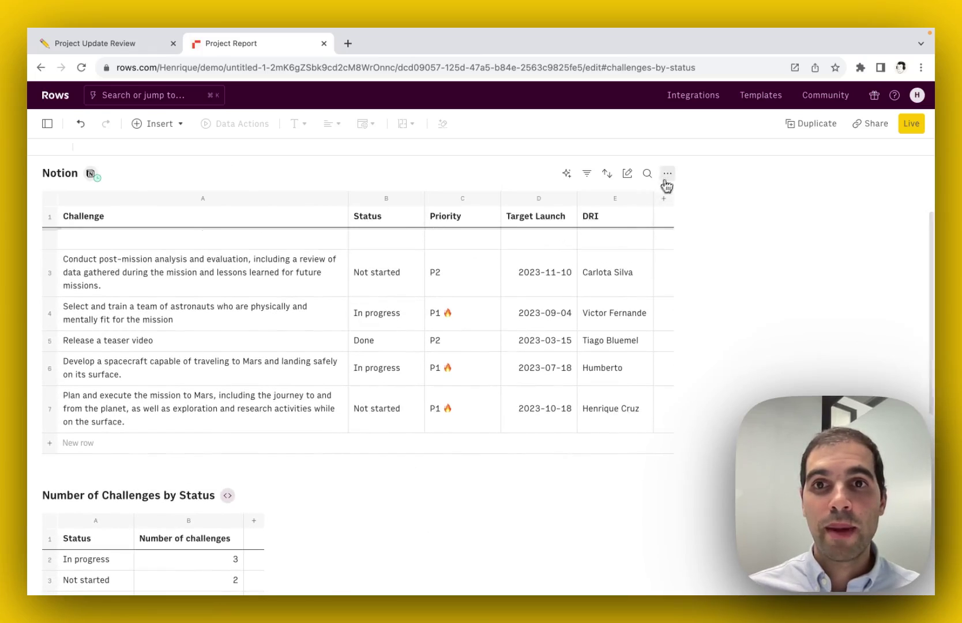
left_click(666, 174)
left_click(692, 193)
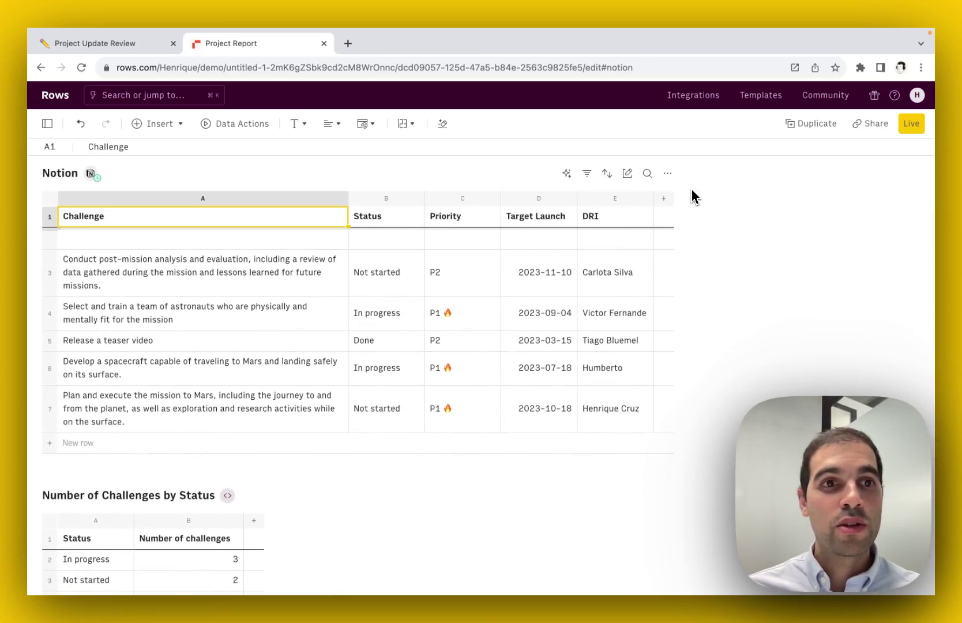
scroll(335, 282, "down", 5)
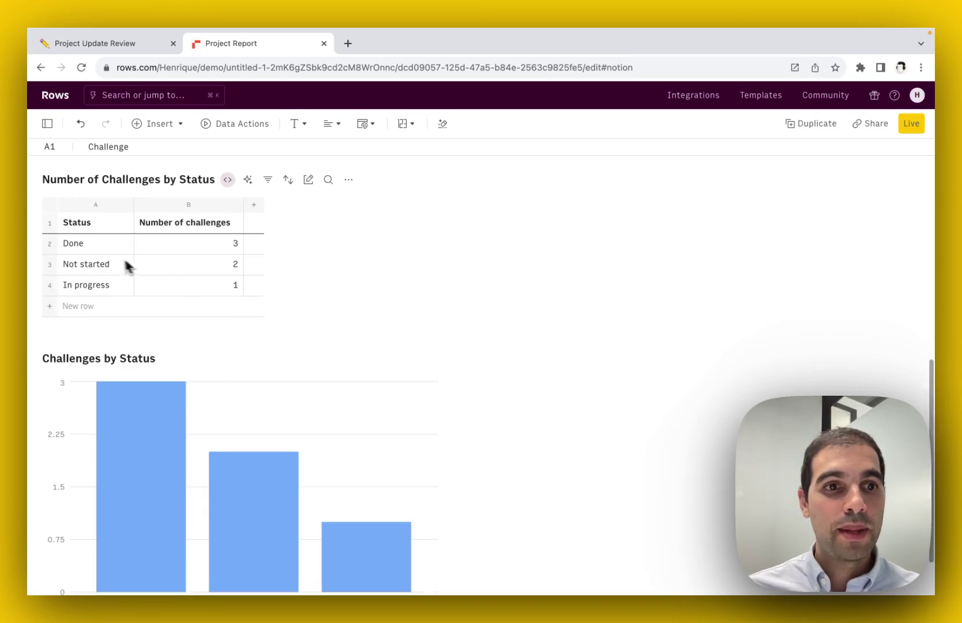
- Check that Notion's embedded chart shows Done 3, Not started 2, In progress 1
left_click(114, 51)
scroll(387, 300, "down", 4)
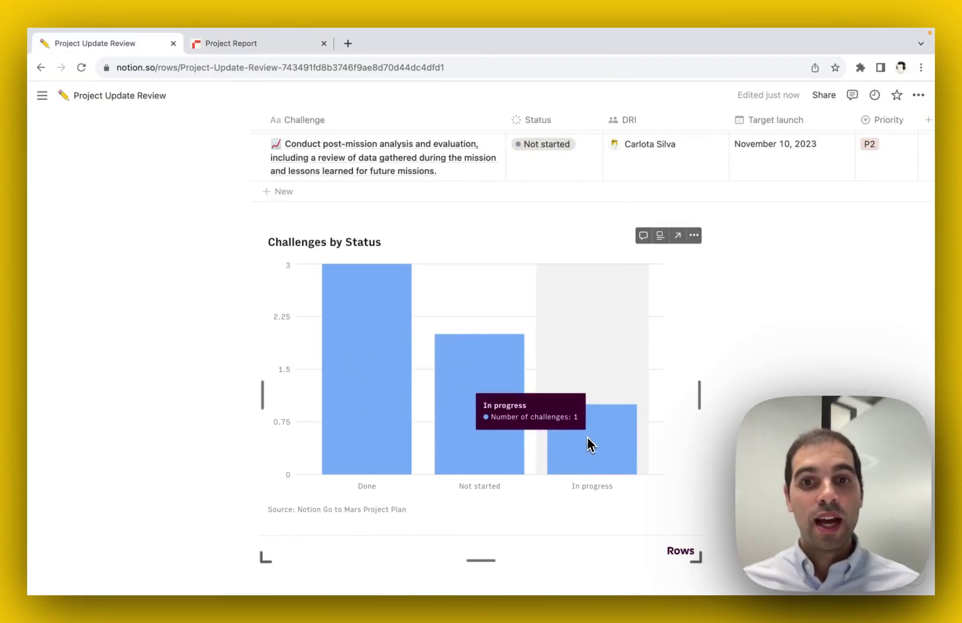
scroll(624, 433, "up", 3)
scroll(624, 430, "up", 6)
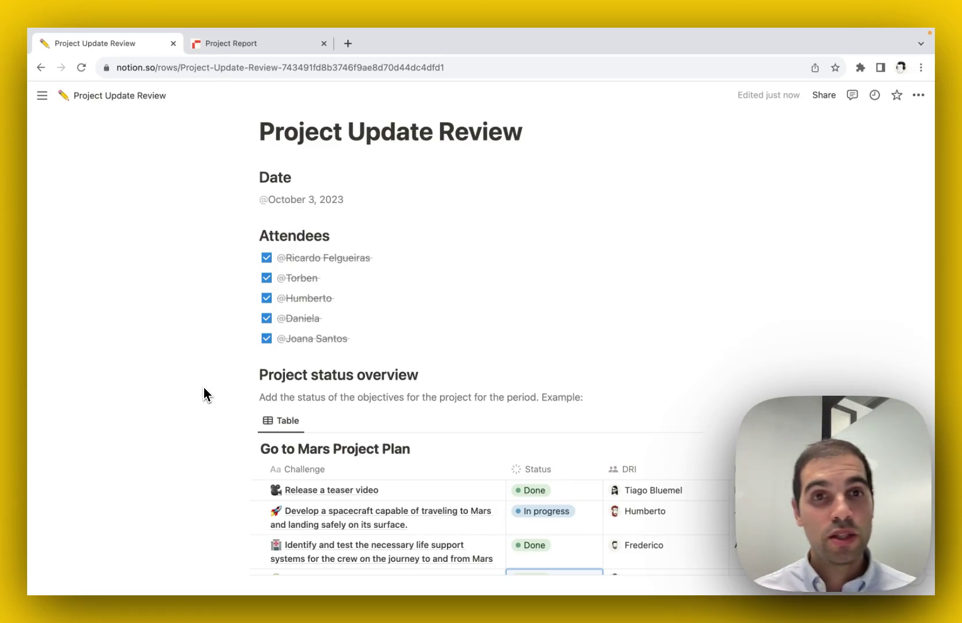
scroll(203, 384, "up", 2)
left_click(259, 46)
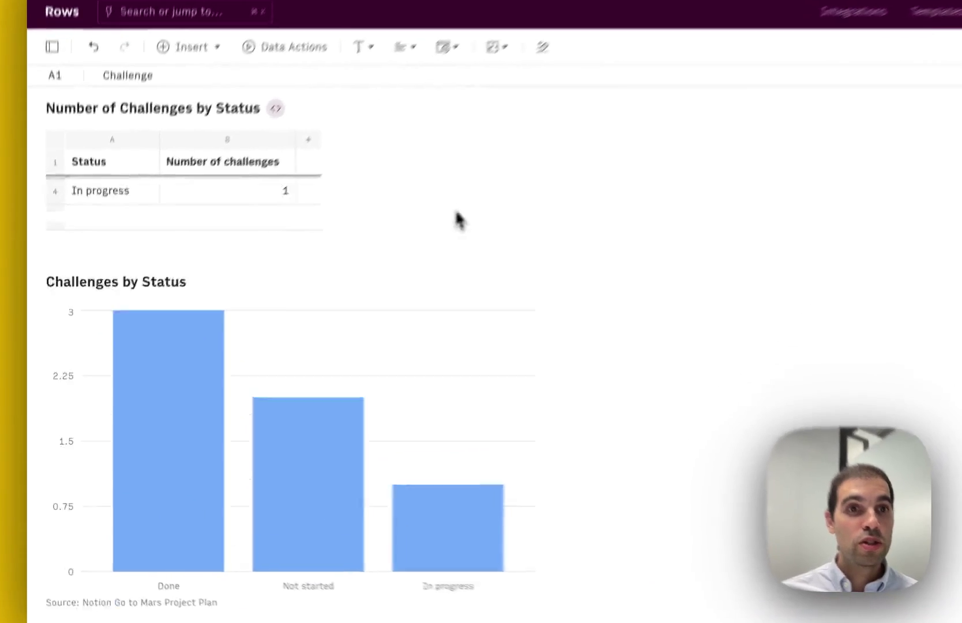
scroll(313, 323, "up", 5)
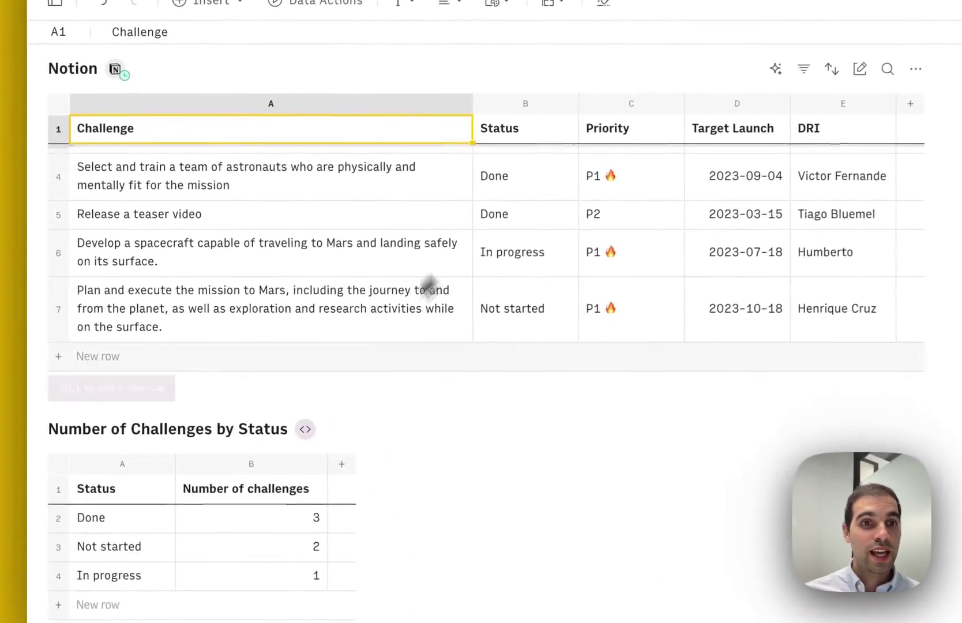
scroll(429, 285, "down", 1)
left_click(126, 453)
left_click_drag(132, 435, 248, 517)
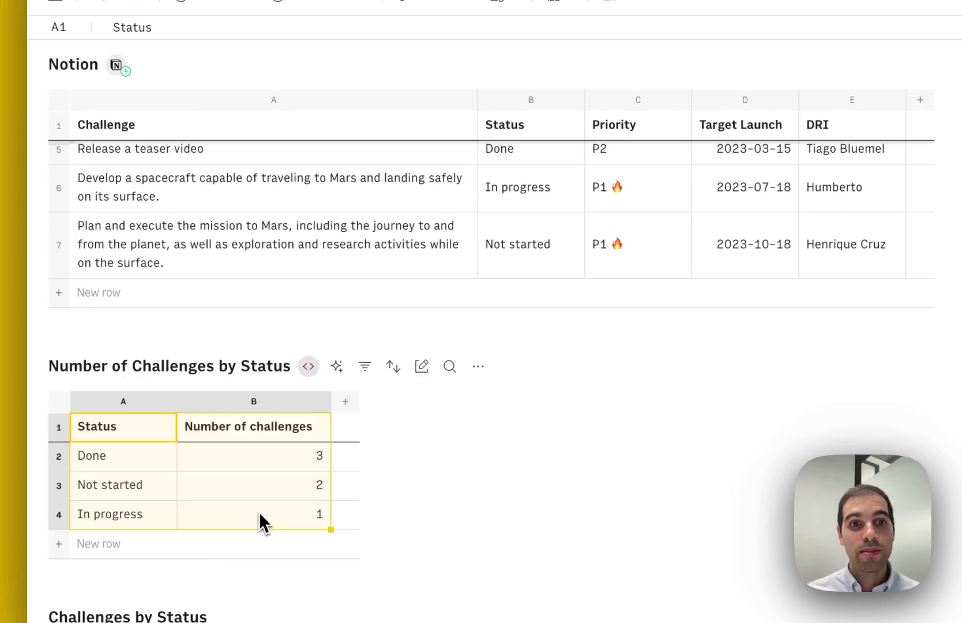
scroll(262, 515, "down", 5)
mouse_move(194, 503)
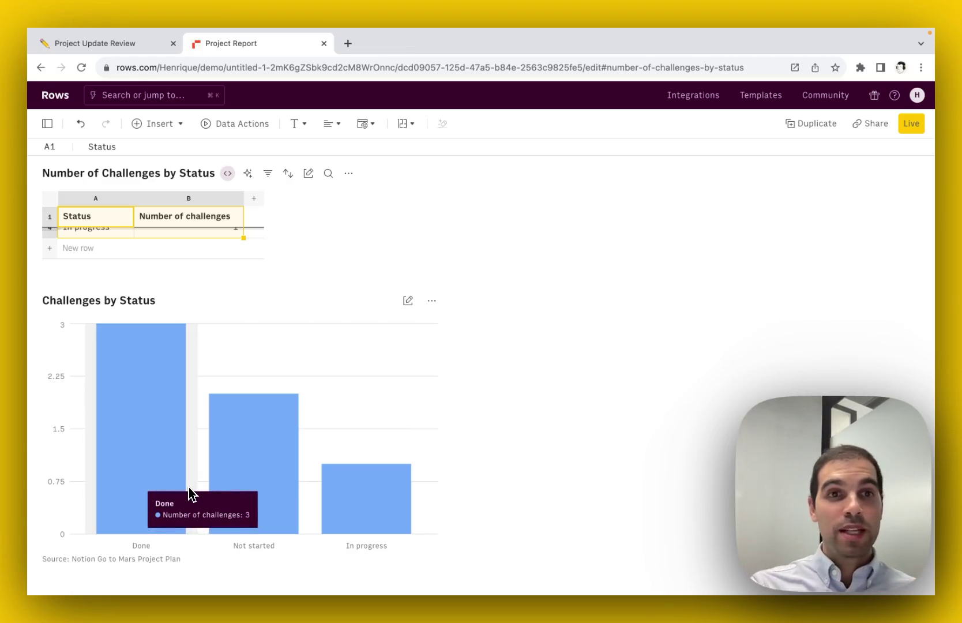
scroll(211, 357, "up", 10)
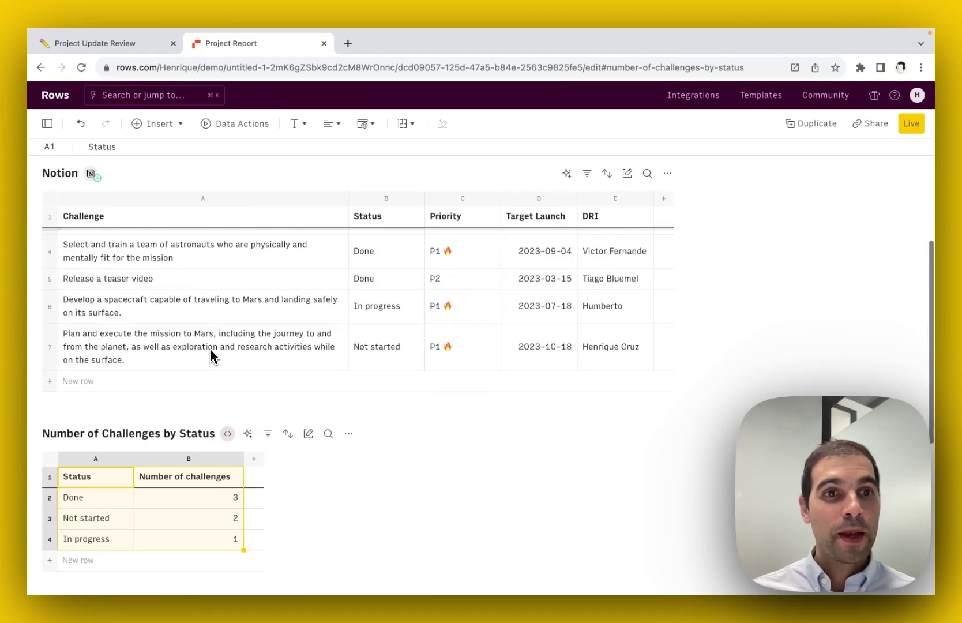
- Open Import data from an Integration under Data Actions and search for 'notion'
left_click(202, 320)
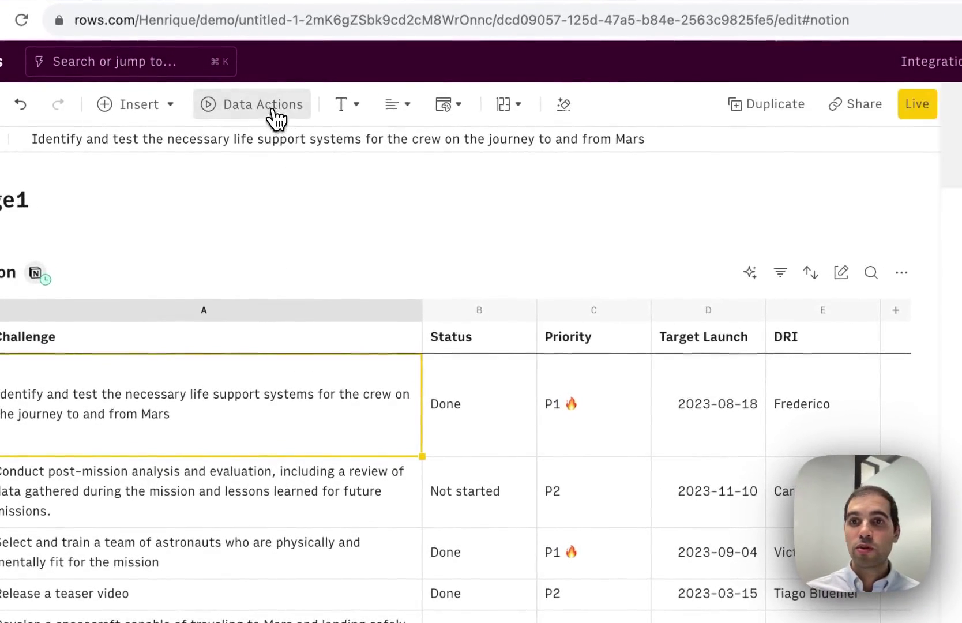
left_click(268, 108)
left_click(667, 333)
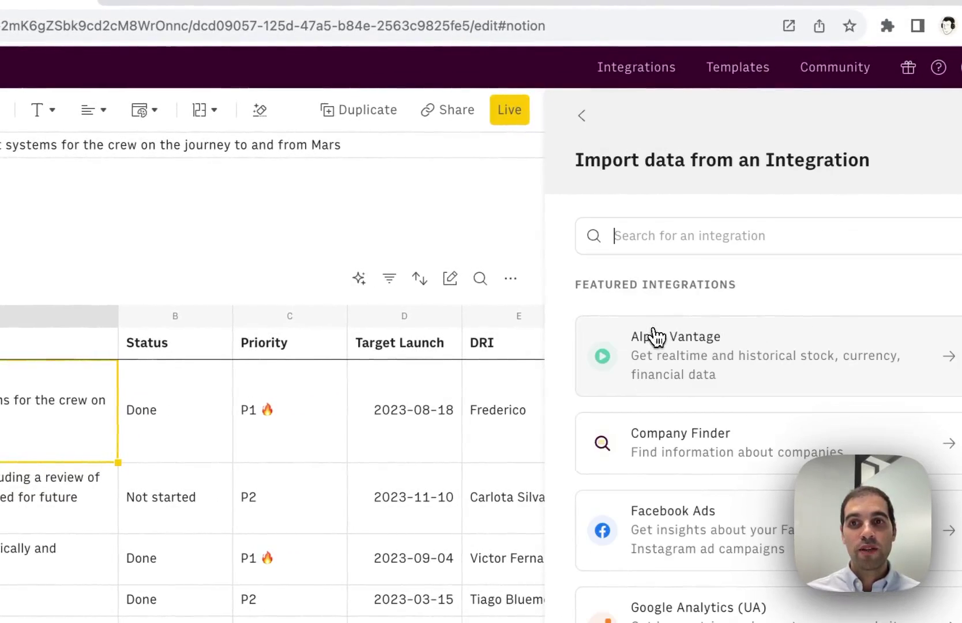
scroll(704, 387, "down", 10)
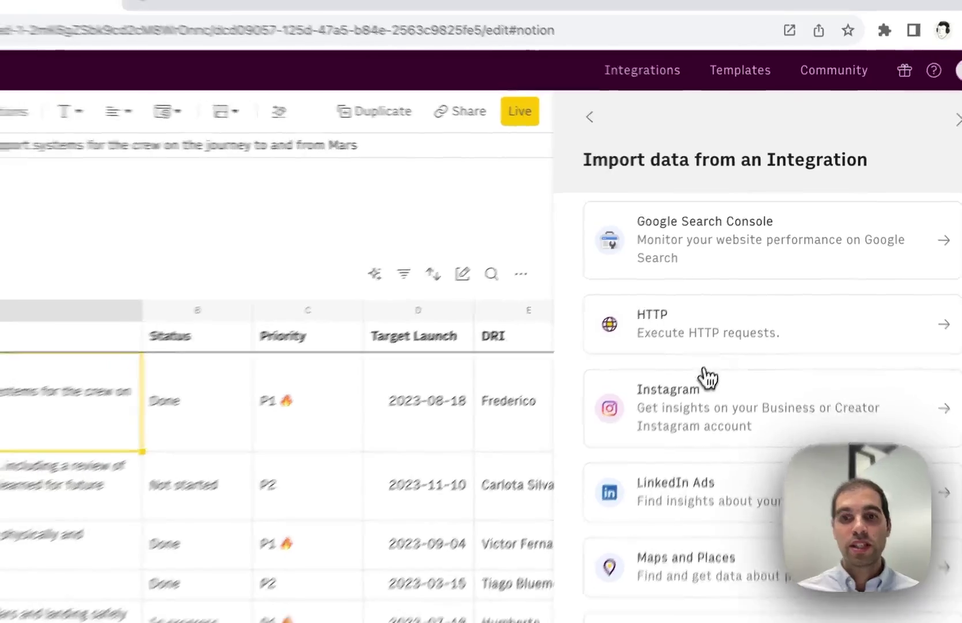
scroll(709, 378, "down", 3)
scroll(715, 369, "up", 15)
type("notion")
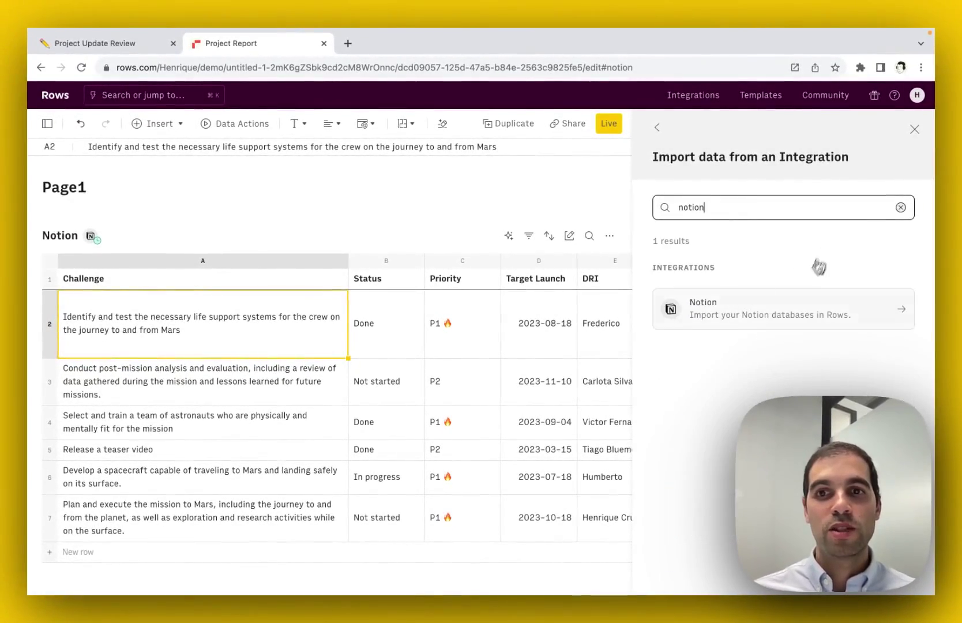